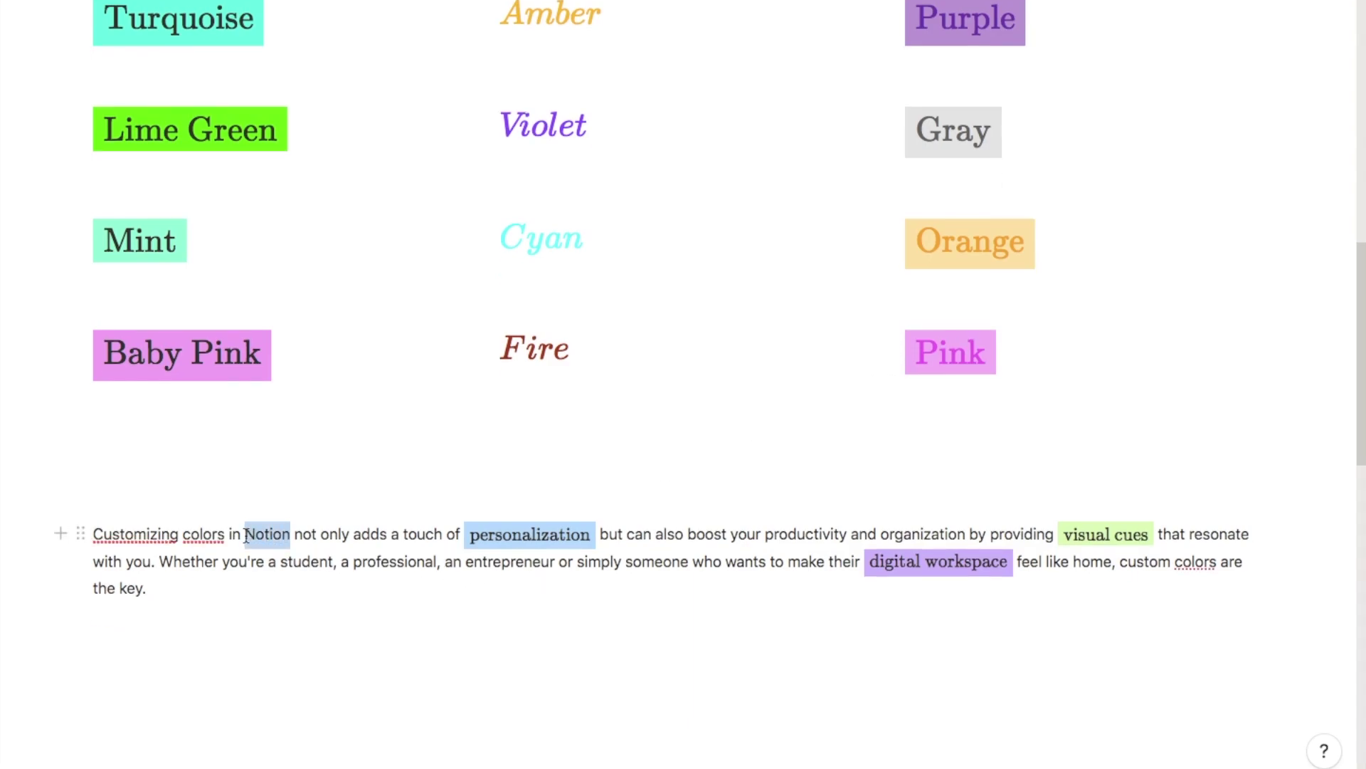
# Step: Give the word Notion a pink background and start an empty block below the paragraph
pyautogui.click(650, 500)
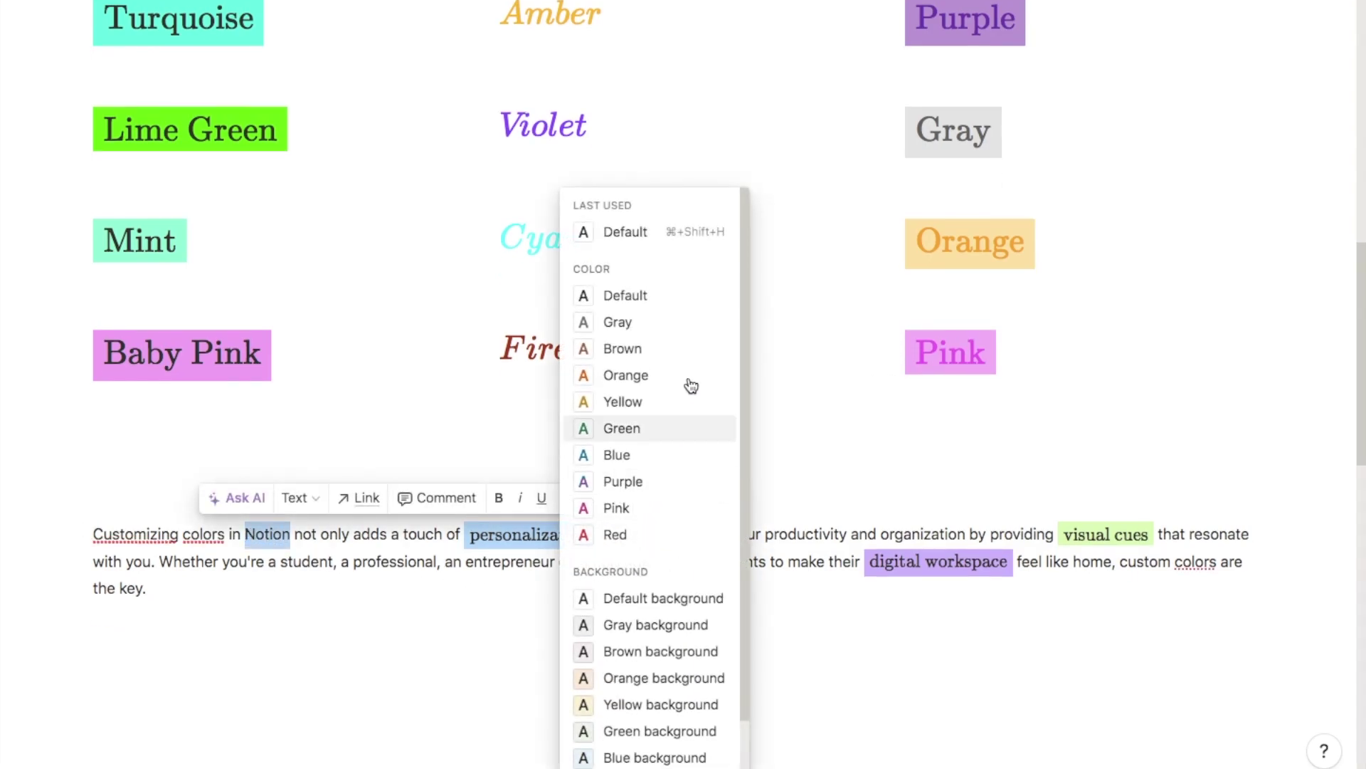
pyautogui.scroll(-1, 701, 311)
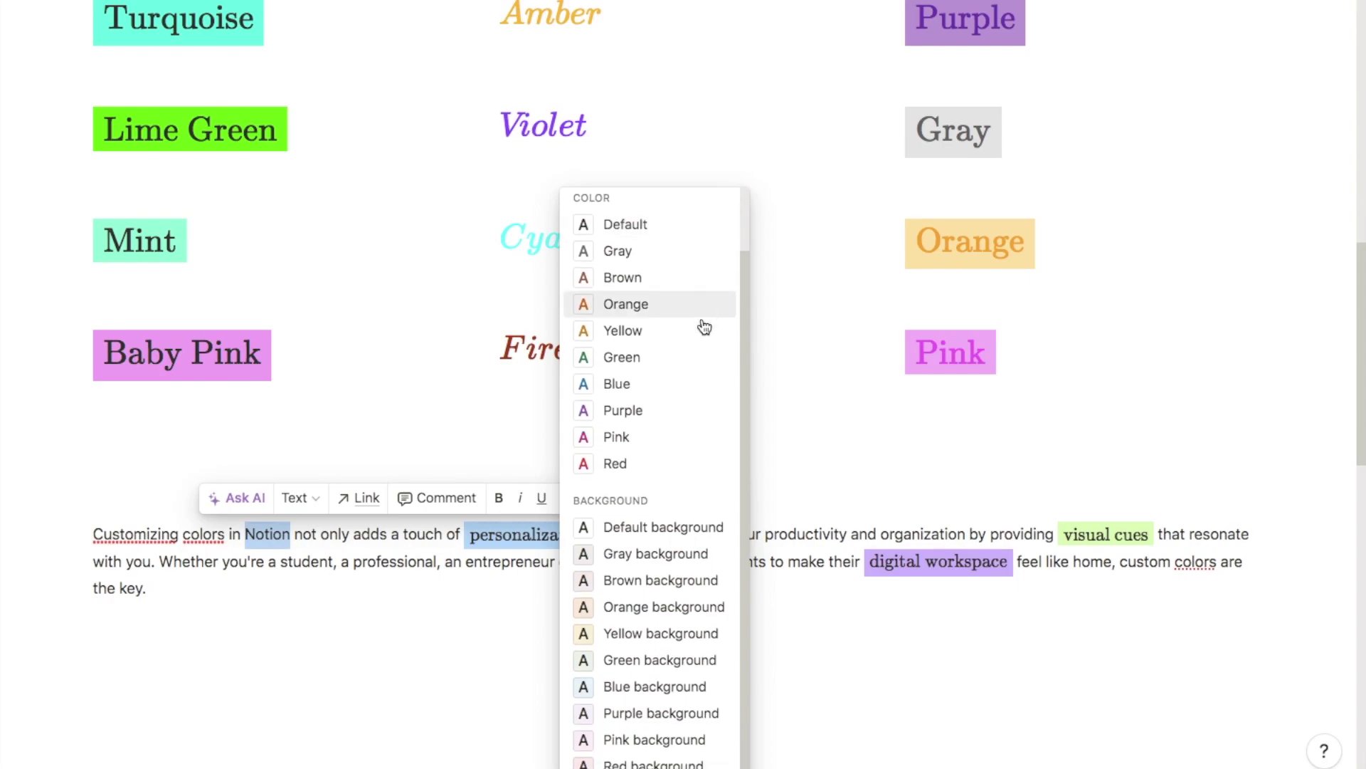
pyautogui.click(690, 740)
pyautogui.click(744, 666)
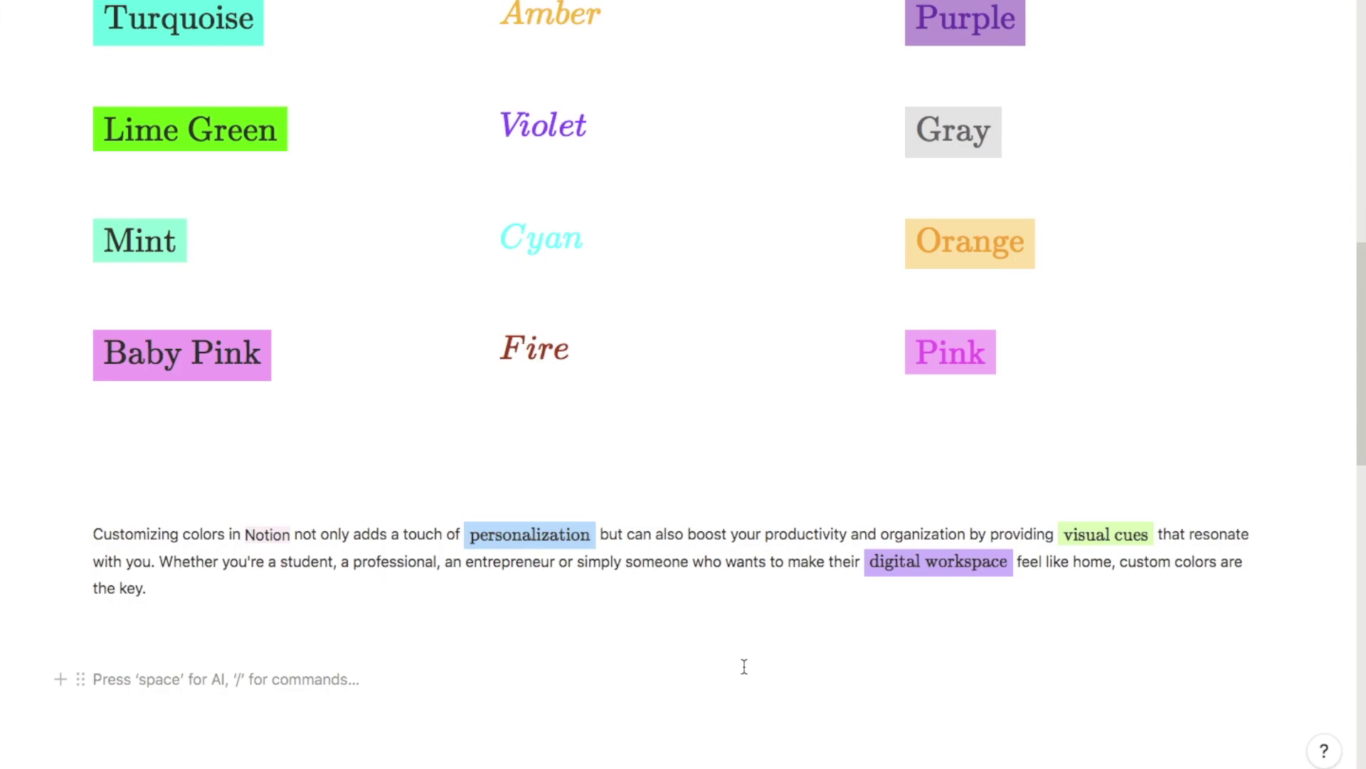
pyautogui.scroll(5, 744, 586)
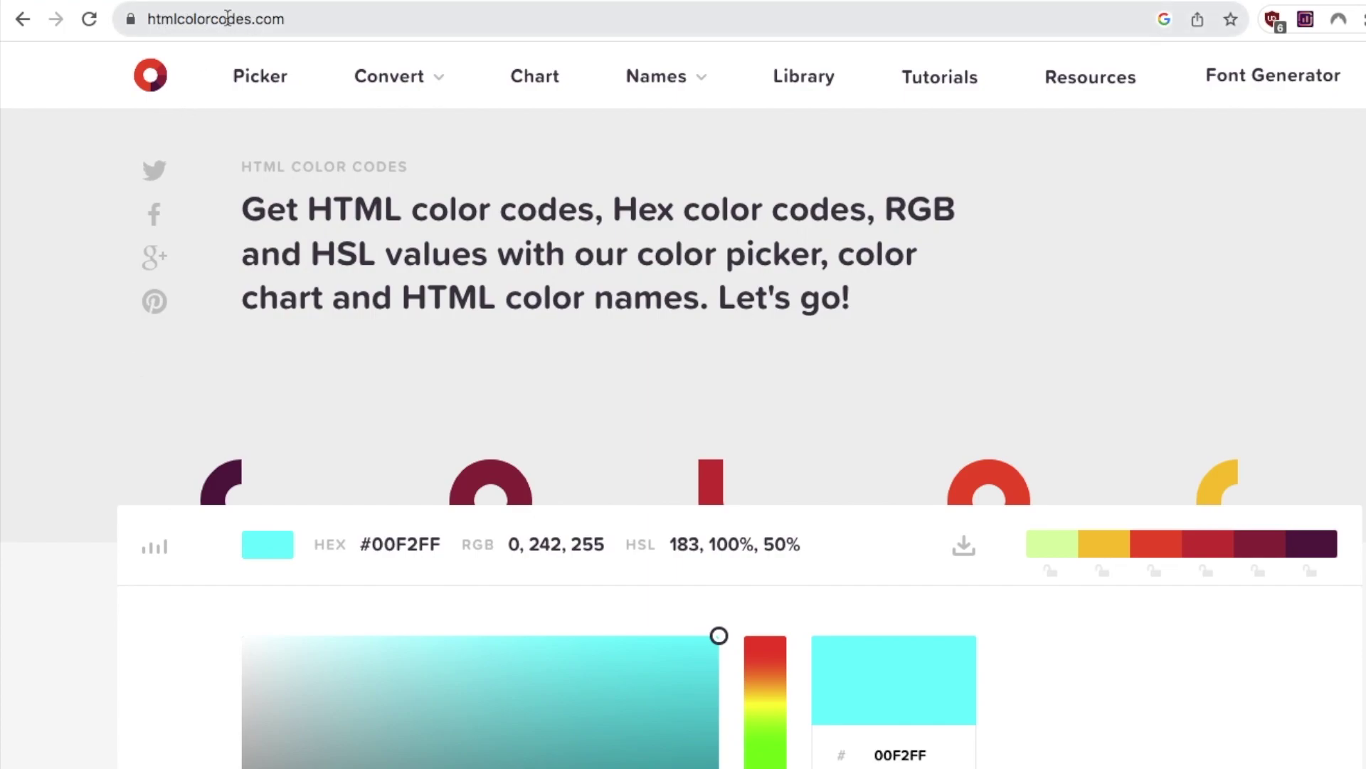
# Step: Adjust the hue slider and shade square to bright green #77F400 and select its hex code
pyautogui.scroll(-5, 101, 387)
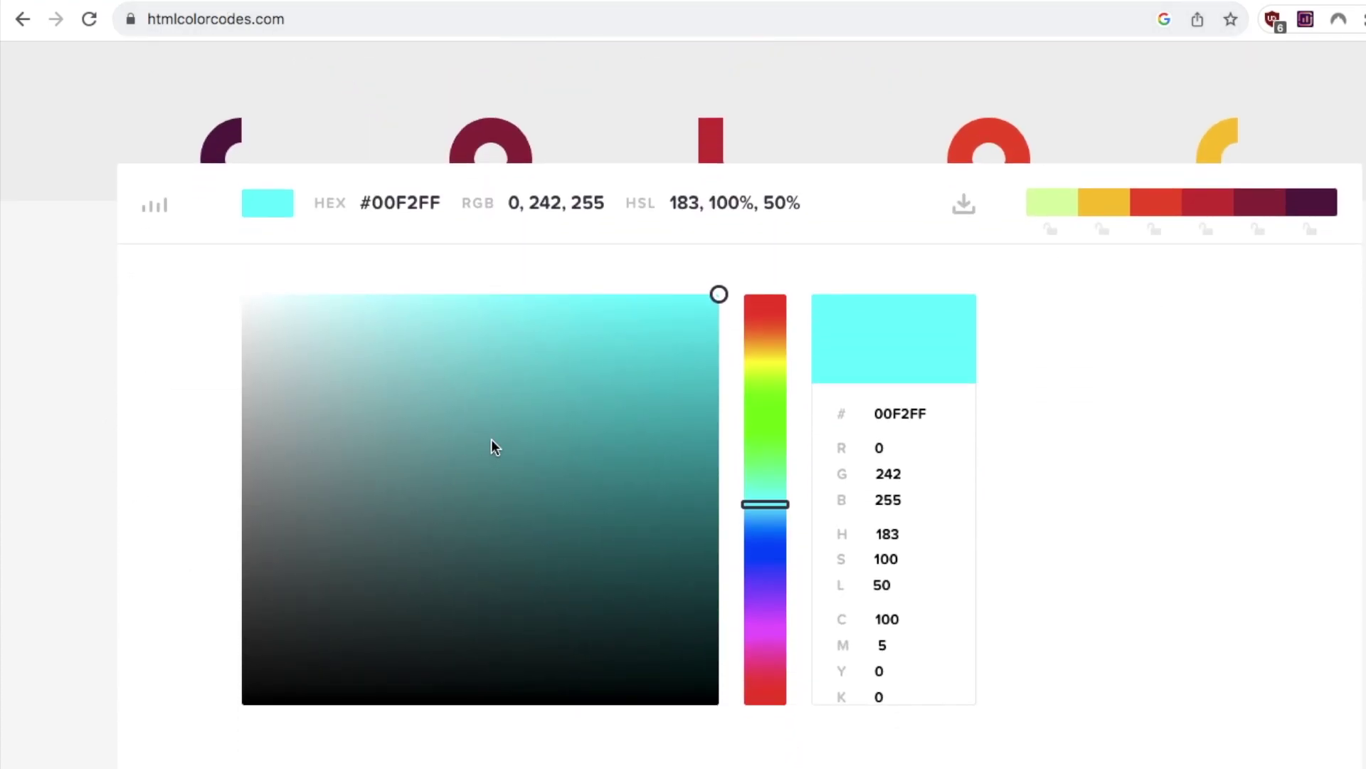
pyautogui.moveTo(764, 426); pyautogui.dragTo(776, 395)
pyautogui.moveTo(714, 329)
pyautogui.mouseDown()
pyautogui.moveTo(731, 342)
pyautogui.moveTo(732, 320)
pyautogui.mouseUp()
pyautogui.moveTo(478, 343); pyautogui.dragTo(733, 303)
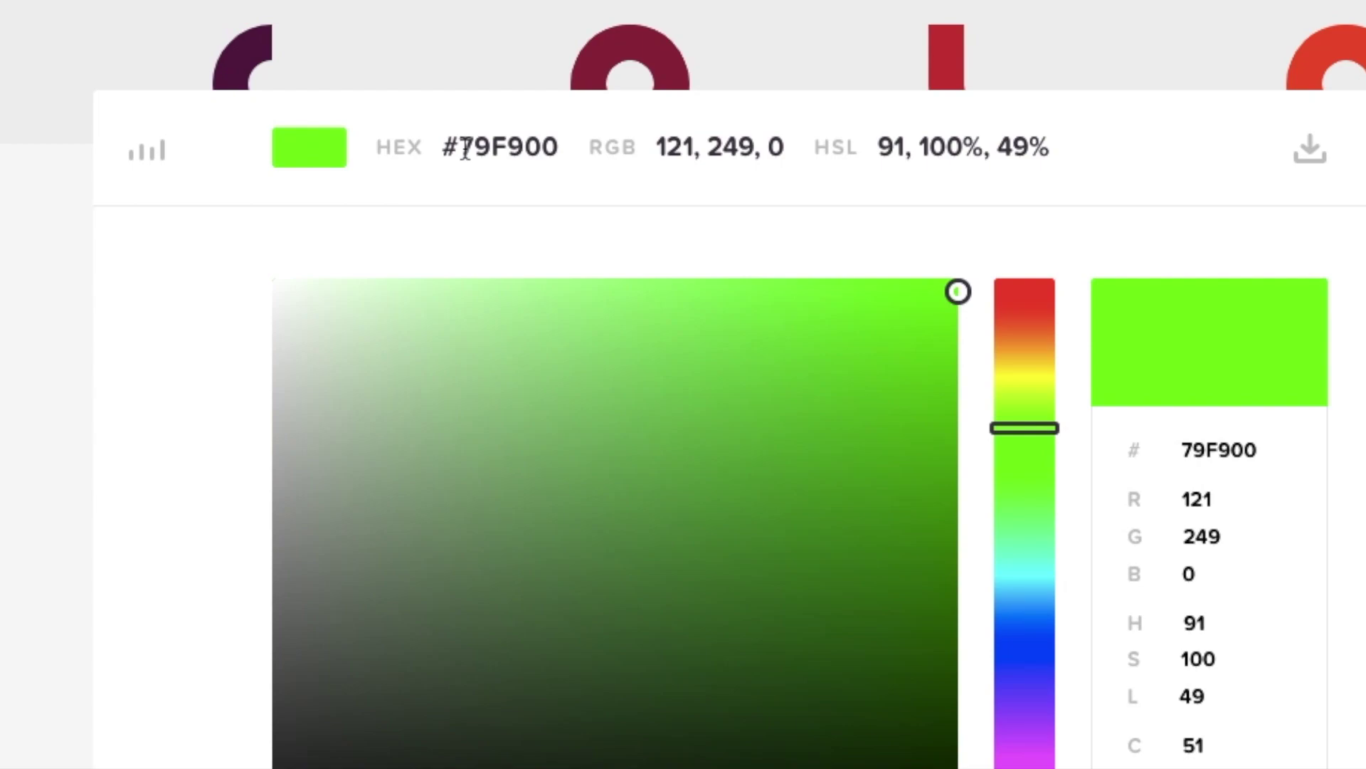
pyautogui.moveTo(465, 151); pyautogui.dragTo(557, 156)
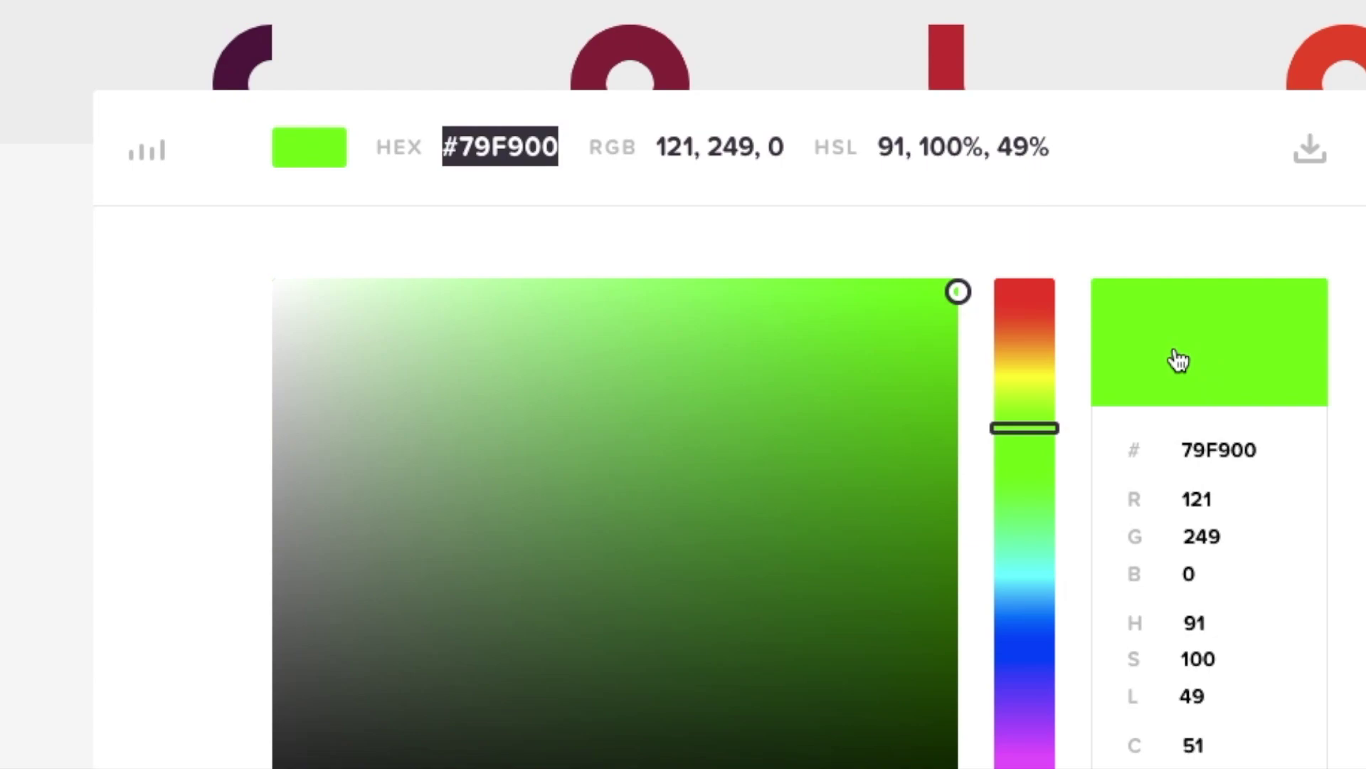
pyautogui.moveTo(815, 386); pyautogui.dragTo(970, 308)
pyautogui.moveTo(550, 150); pyautogui.dragTo(442, 148)
pyautogui.press('super+c')
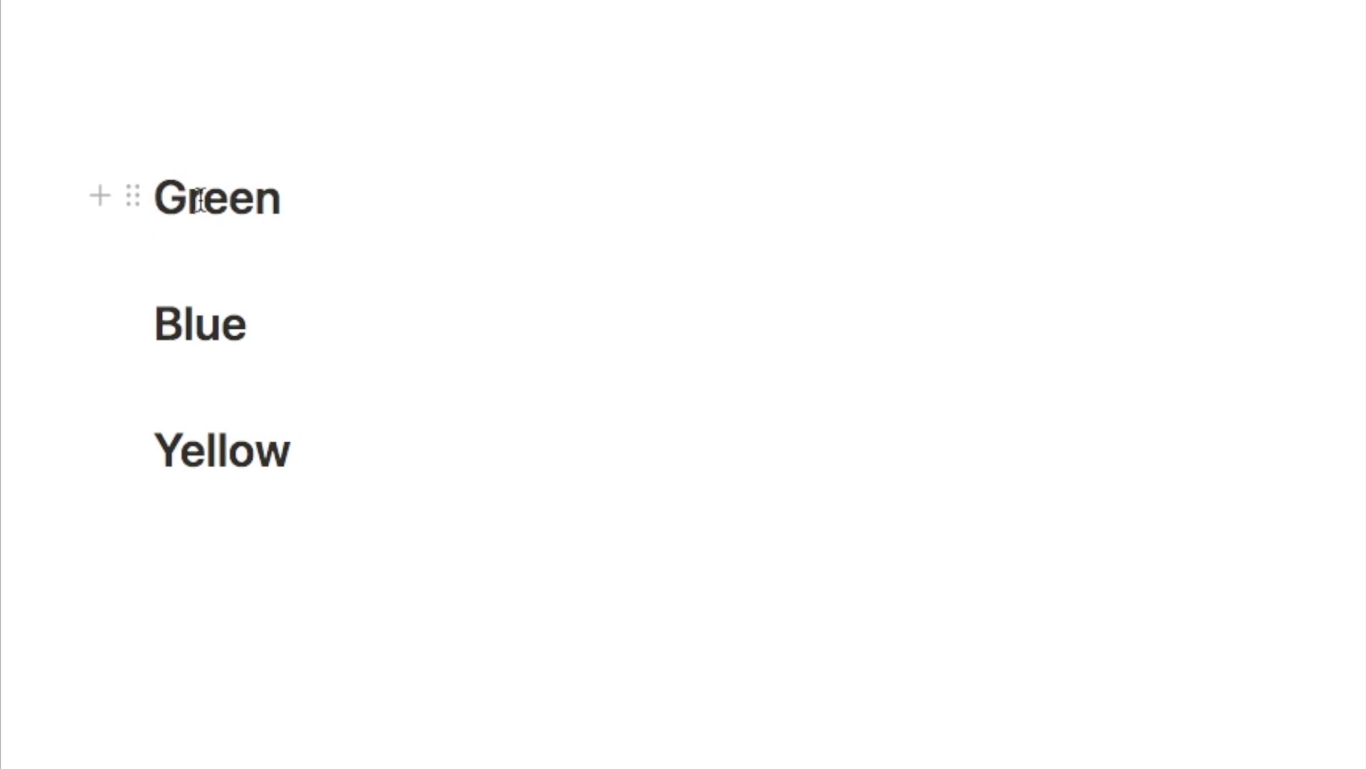
# Step: Type $$\colorbox{} before Green and paste the hex 77F400, without the #, inside the braces
pyautogui.write('$$')
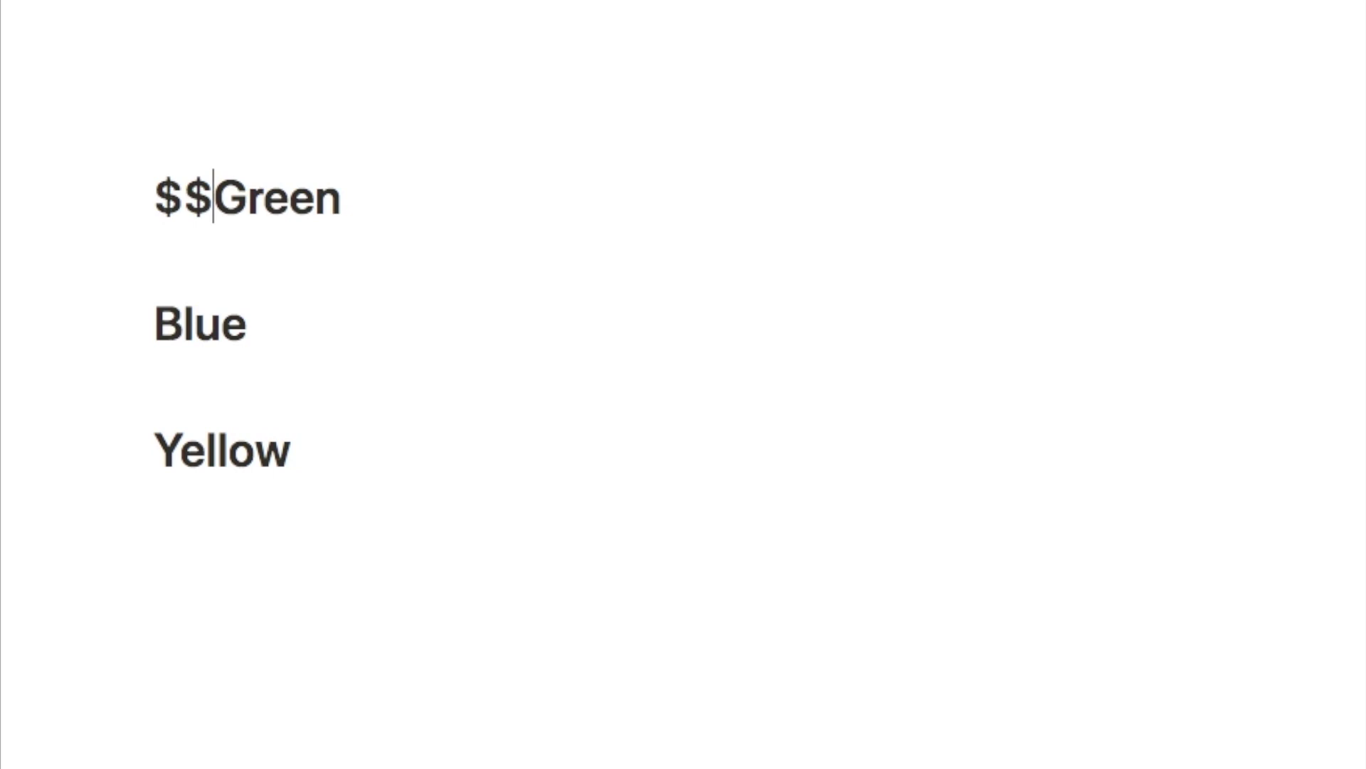
pyautogui.write('\\')
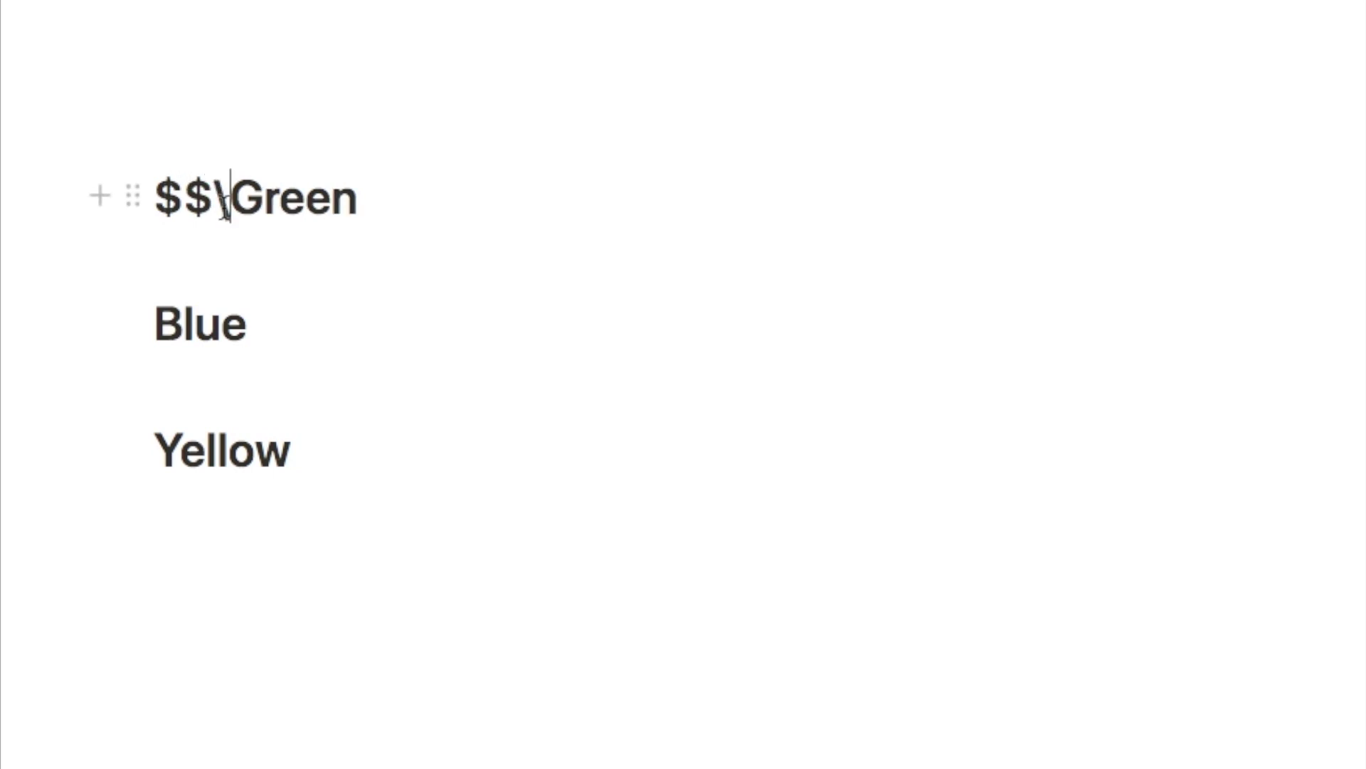
pyautogui.write('/')
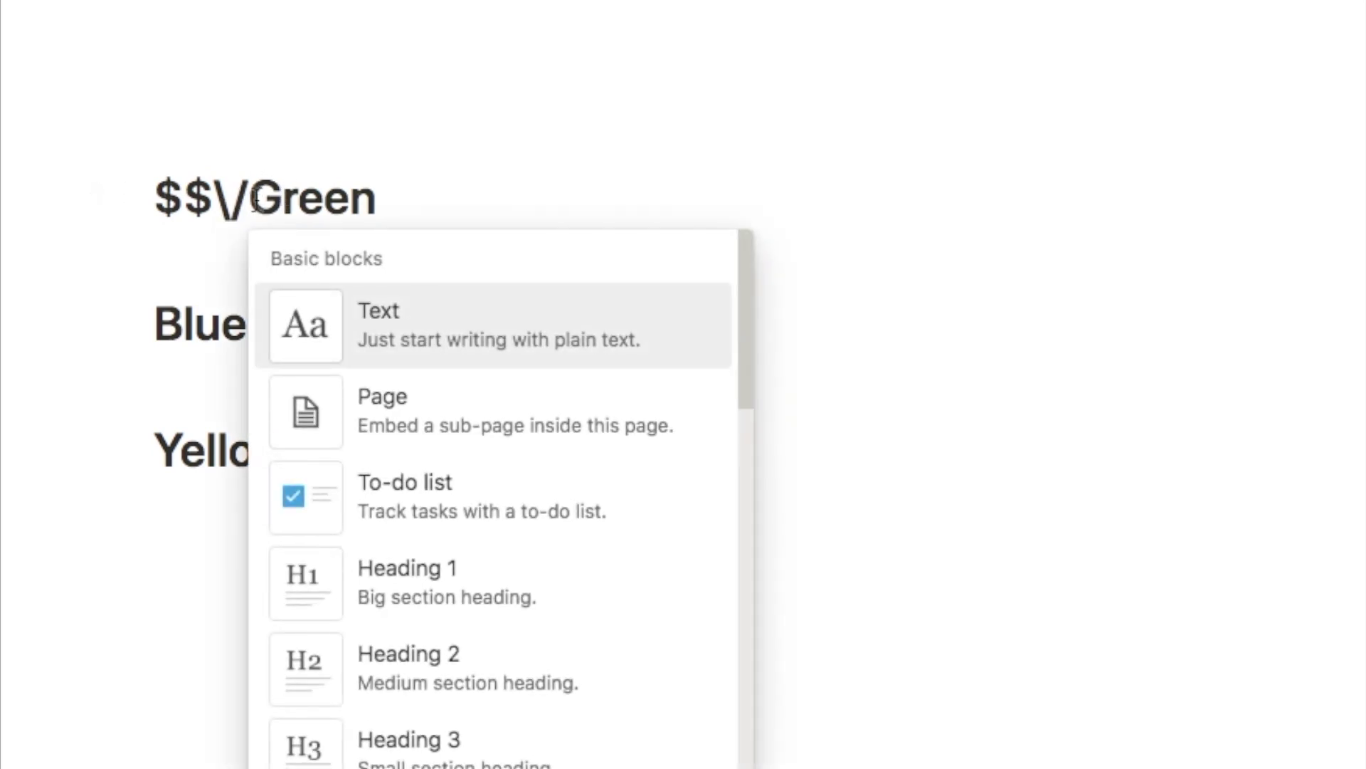
pyautogui.press('BackSpace')
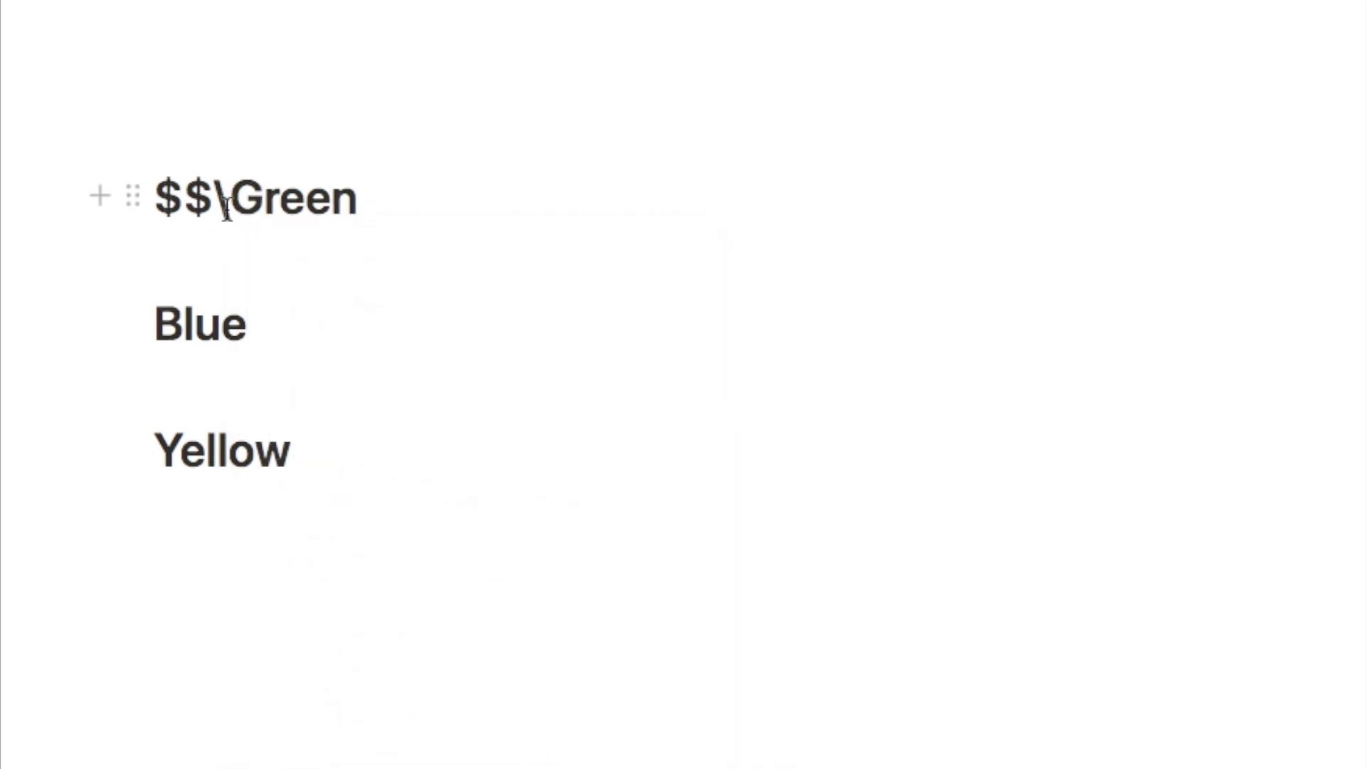
pyautogui.write('colorbox')
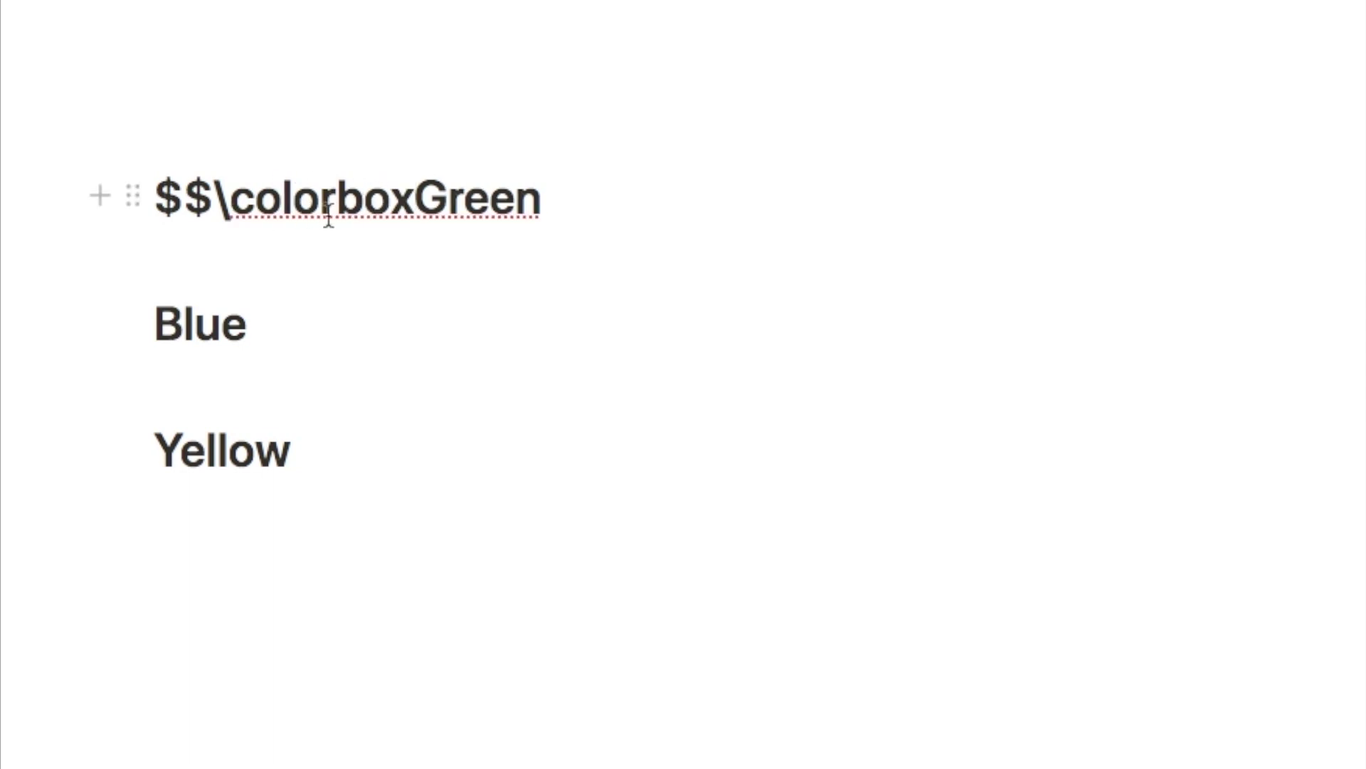
pyautogui.write('{}')
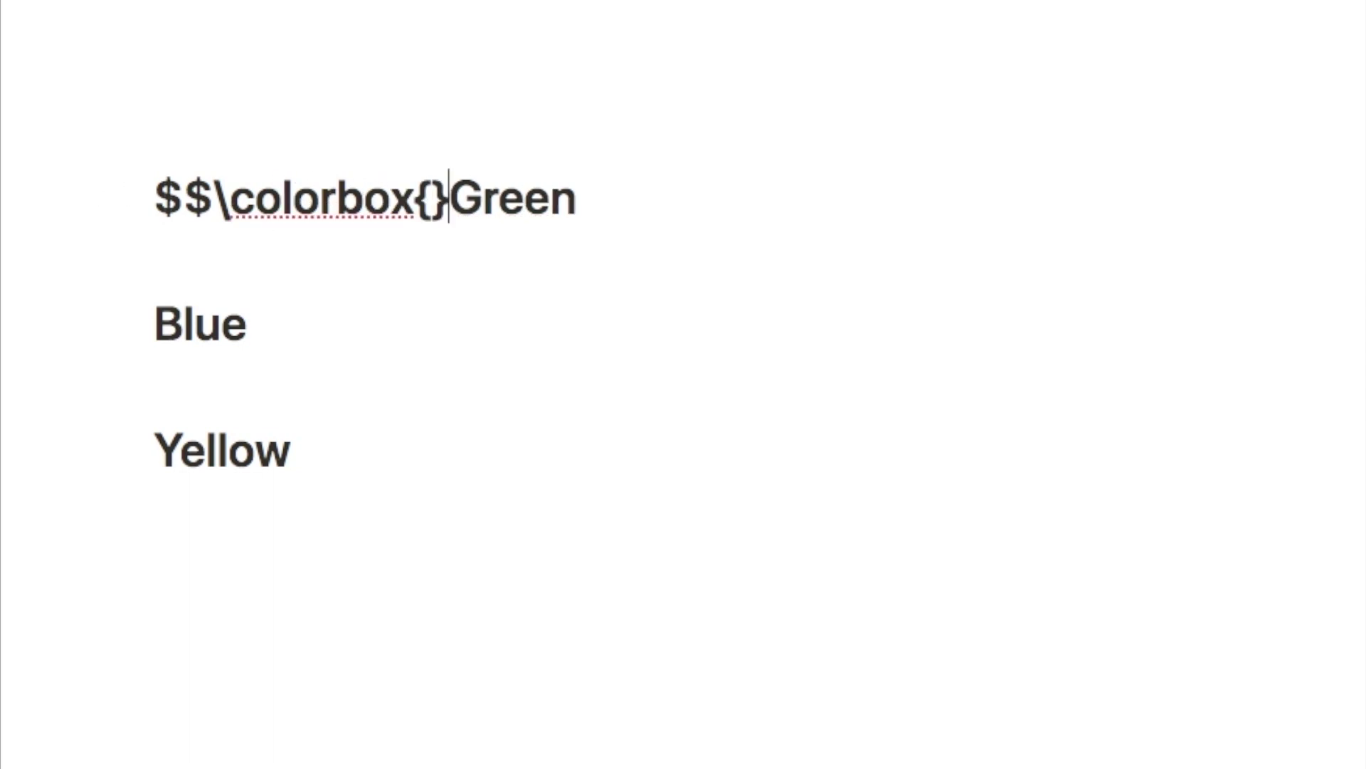
pyautogui.click(432, 199)
pyautogui.press('super+v')
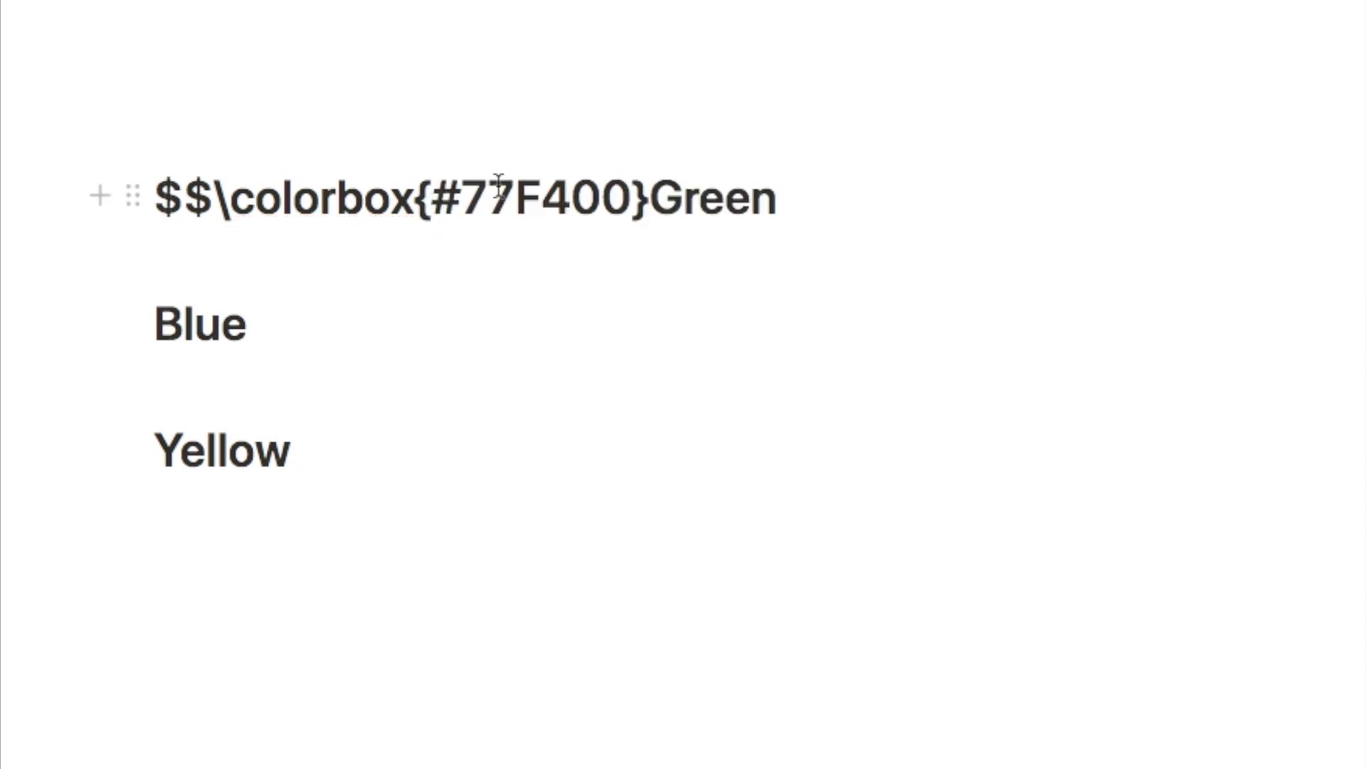
pyautogui.click(462, 200)
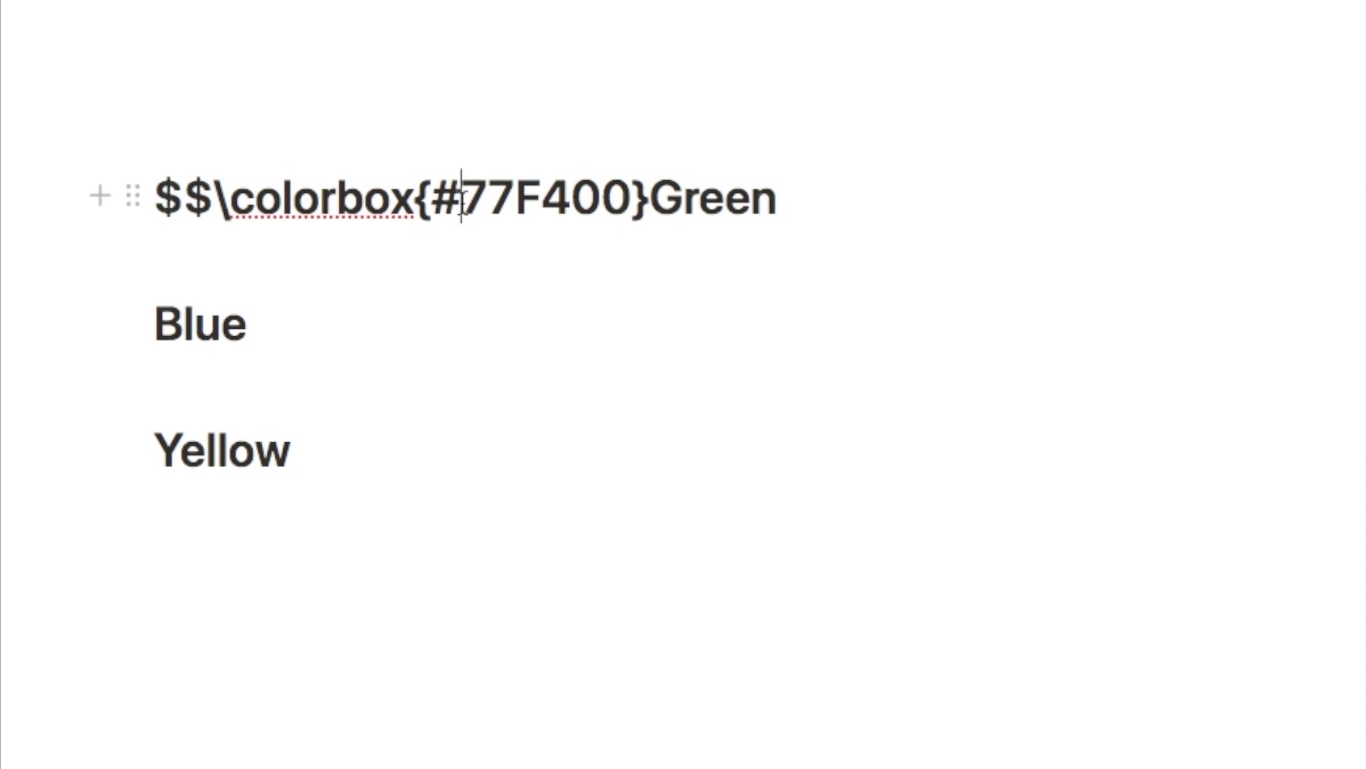
pyautogui.press('BackSpace')
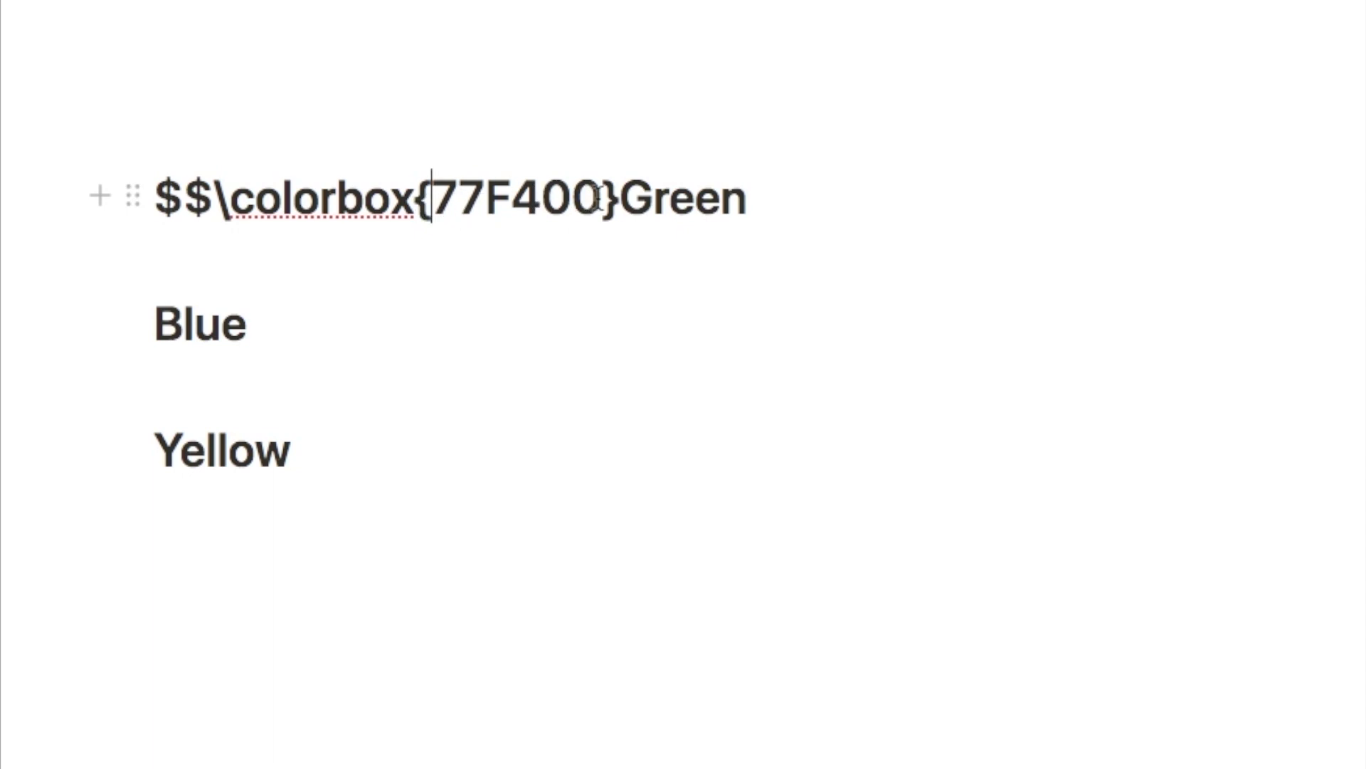
# Step: Wrap Green in braces as the colorbox's text argument, giving $$\colorbox{77F400}{Green}
pyautogui.click(618, 197)
pyautogui.write('{')
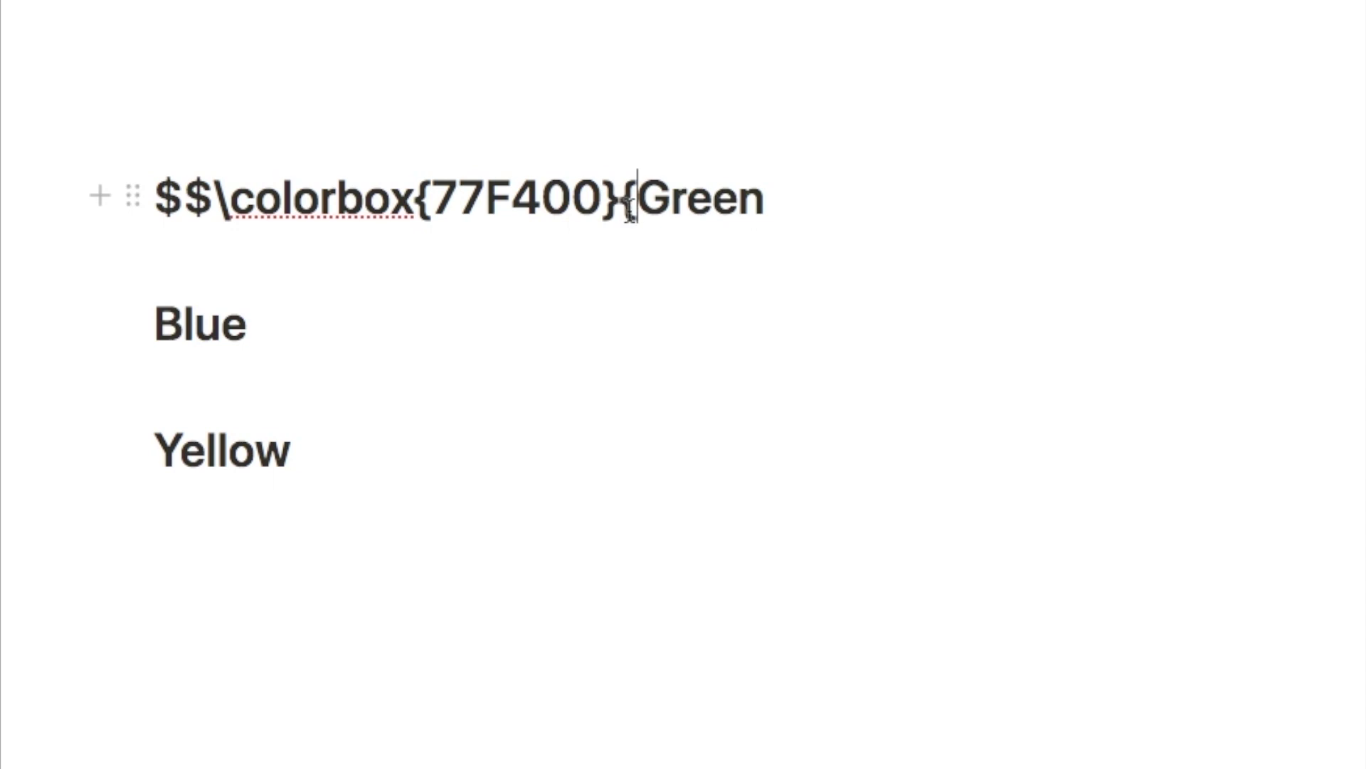
pyautogui.click(781, 206)
pyautogui.write('}')
pyautogui.moveTo(766, 202); pyautogui.dragTo(640, 203)
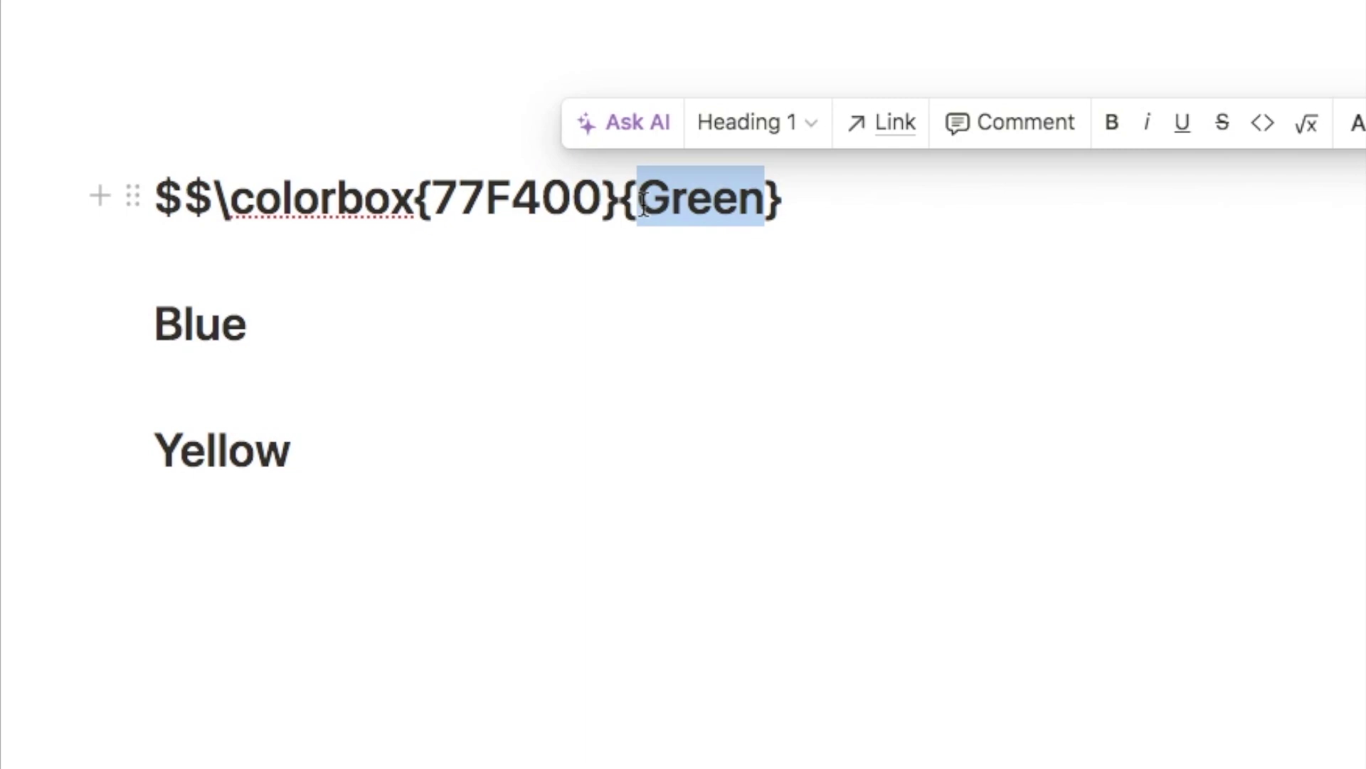
# Step: Replace Green with To-do List and end the line with $$ to render the green-boxed equation
pyautogui.write('To-do List')
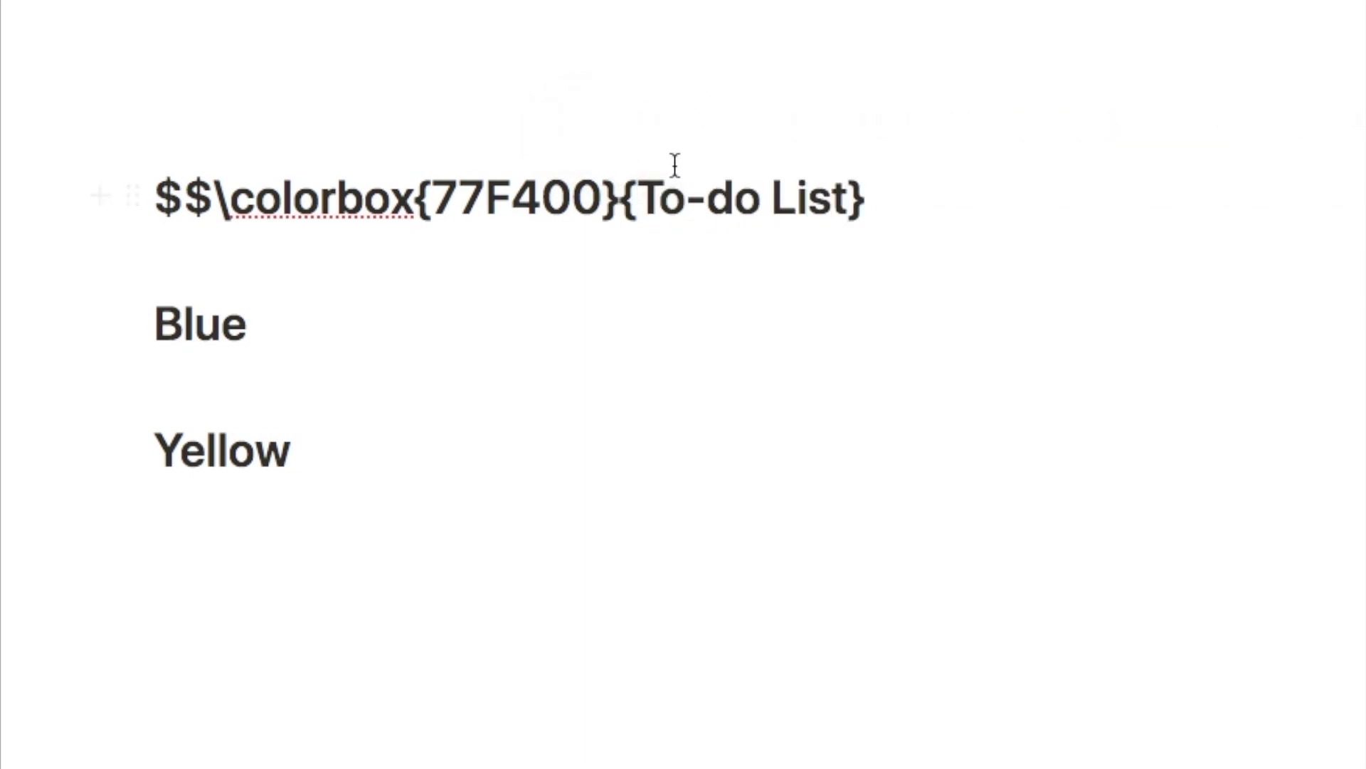
pyautogui.click(884, 205)
pyautogui.write('$$')
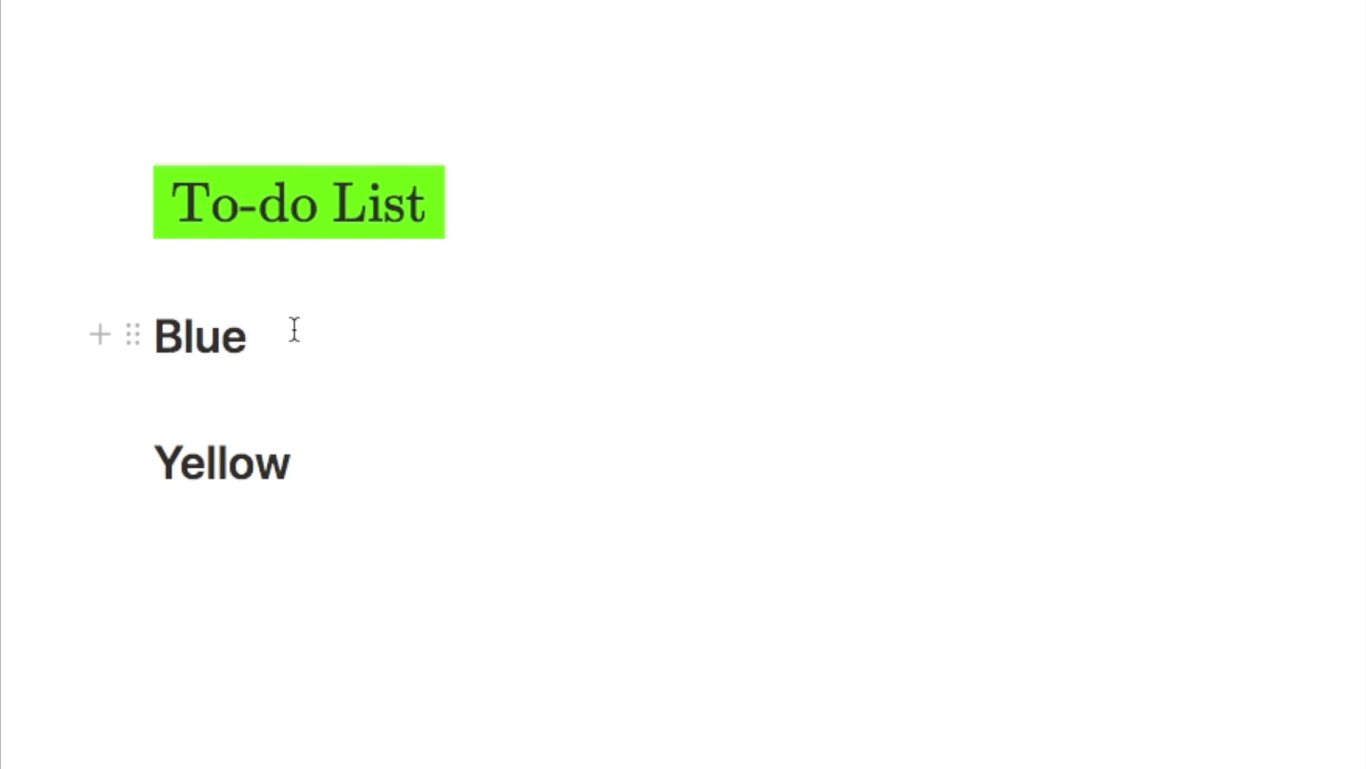
# Step: In the equation's LaTeX source, replace To-do List with Reading Tracker
pyautogui.scroll(1, 295, 330)
pyautogui.click(293, 219)
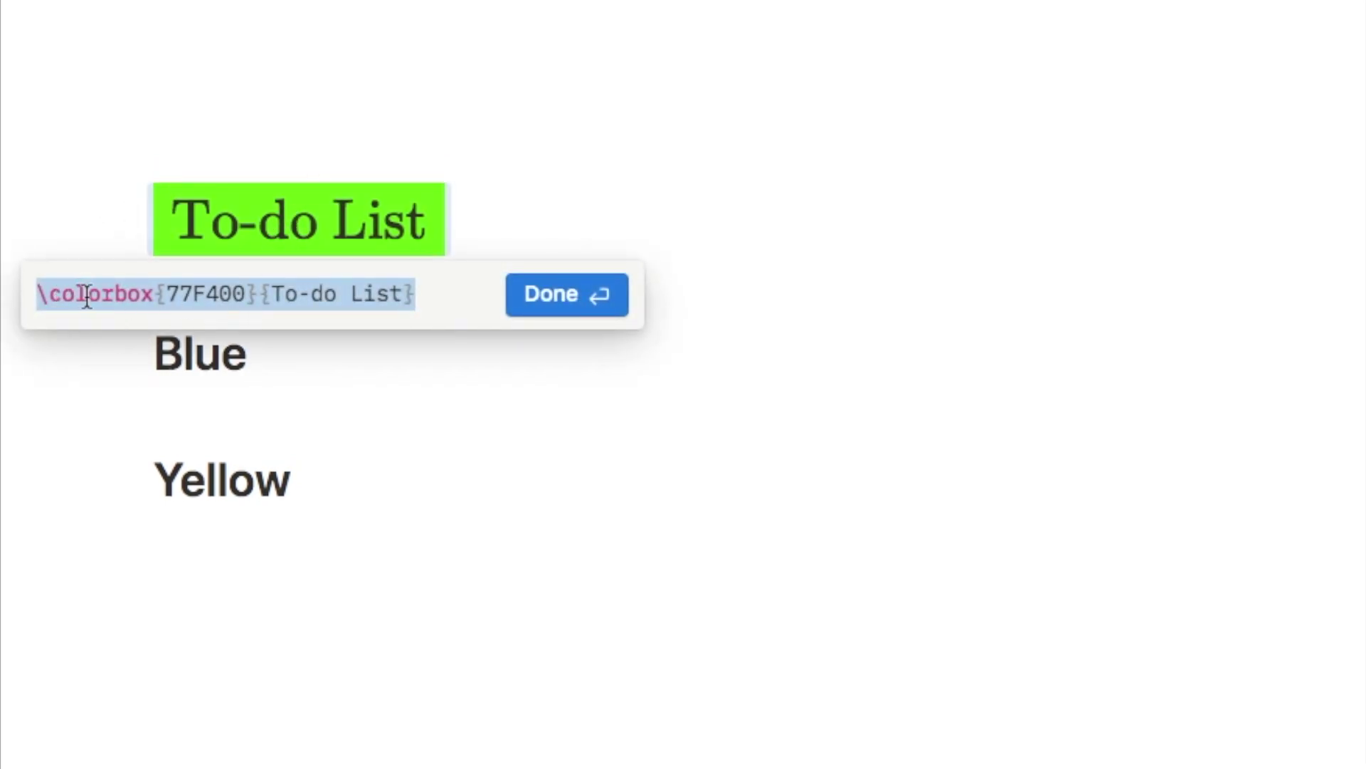
pyautogui.click(385, 296)
pyautogui.moveTo(410, 294); pyautogui.dragTo(280, 295)
pyautogui.write('T')
pyautogui.press('BackSpace')
pyautogui.write('Reading Tracker')
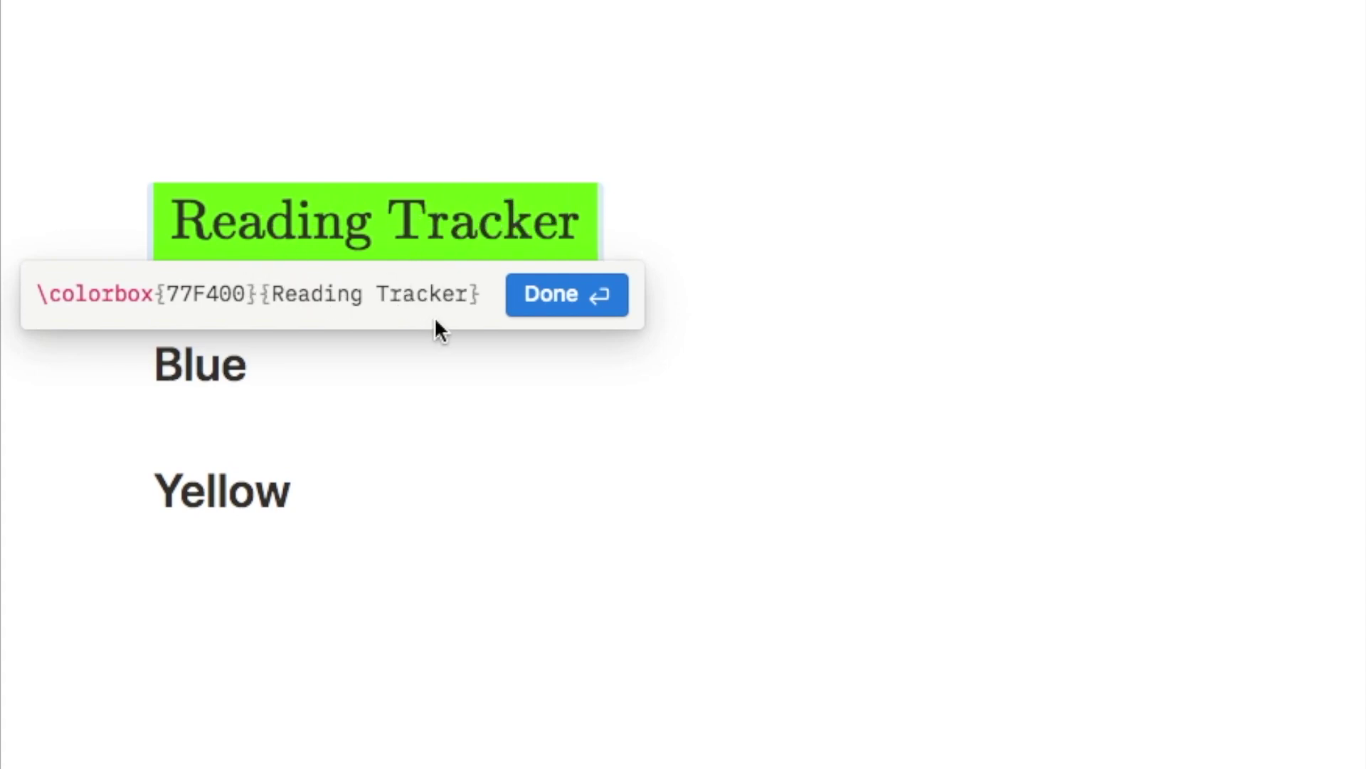
# Step: Check the Reading Tracker text and 77F400 hex code, then close the equation editor
pyautogui.moveTo(472, 294); pyautogui.dragTo(452, 293)
pyautogui.moveTo(282, 303); pyautogui.dragTo(274, 304)
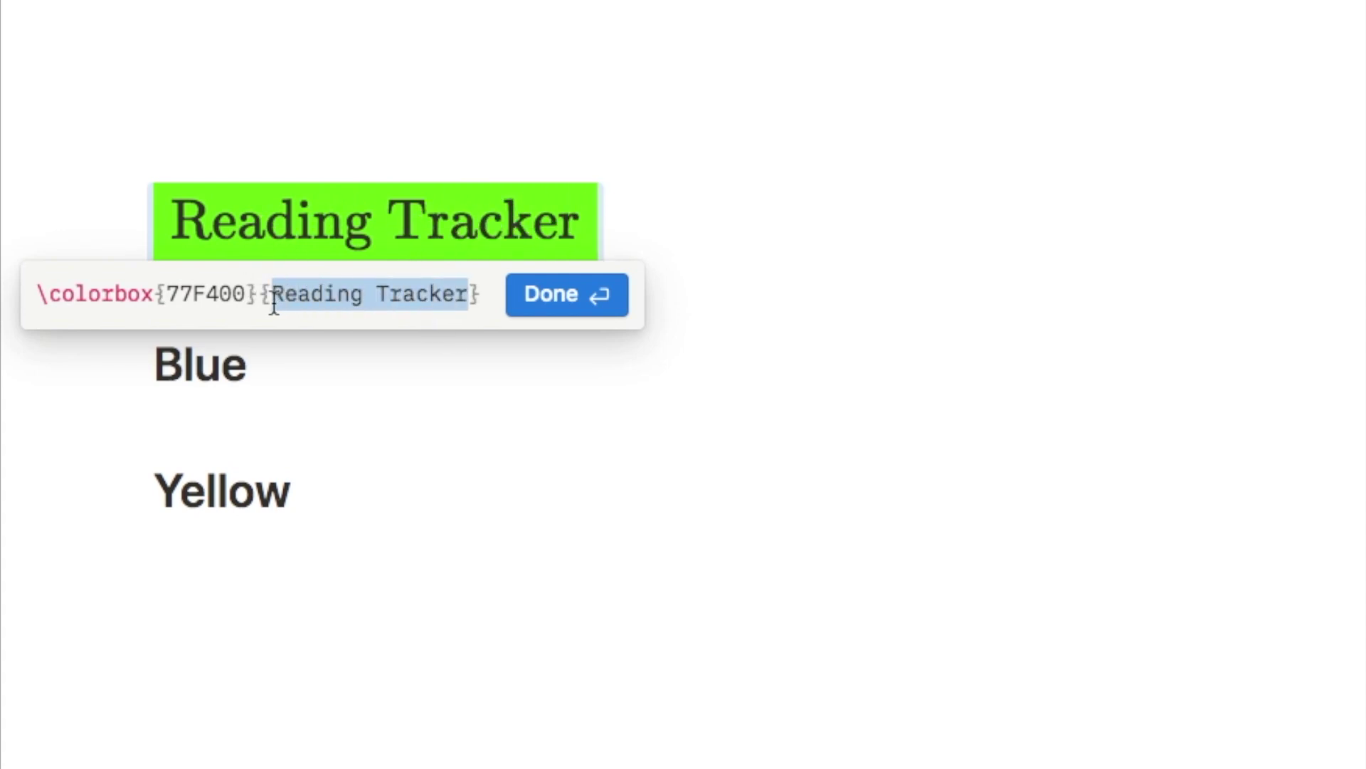
pyautogui.click(164, 296)
pyautogui.click(243, 302)
pyautogui.moveTo(243, 302); pyautogui.dragTo(169, 303)
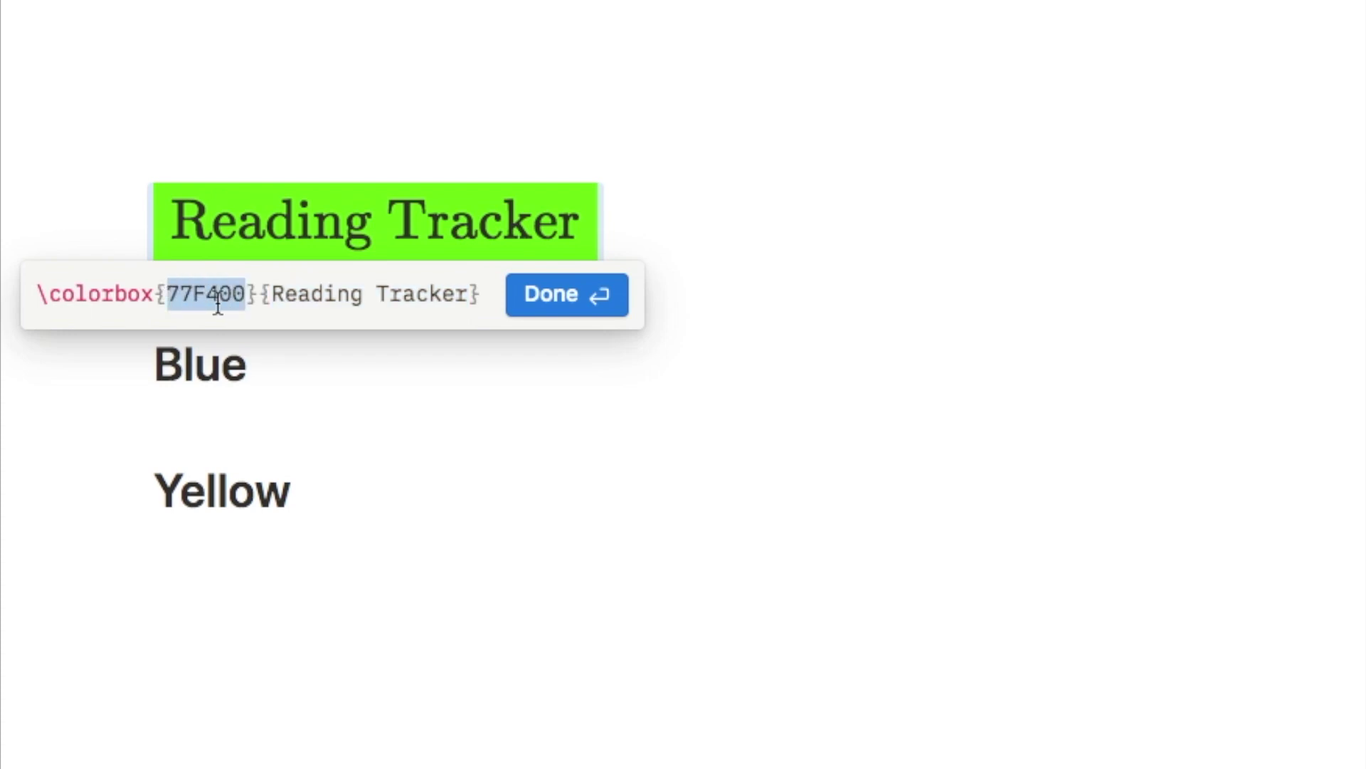
pyautogui.click(531, 308)
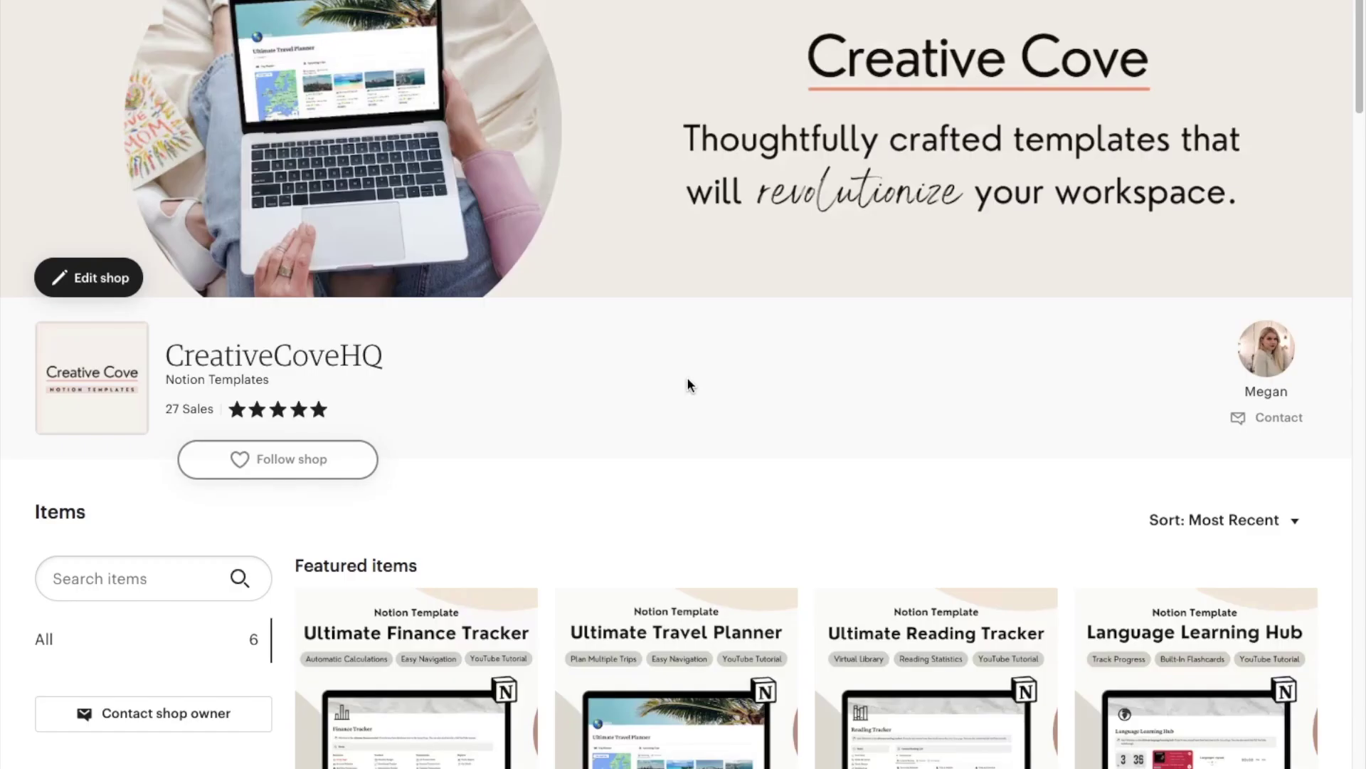
# Step: Scroll down the Etsy shop page to its All Items list of Notion templates
pyautogui.scroll(-5, 687, 378)
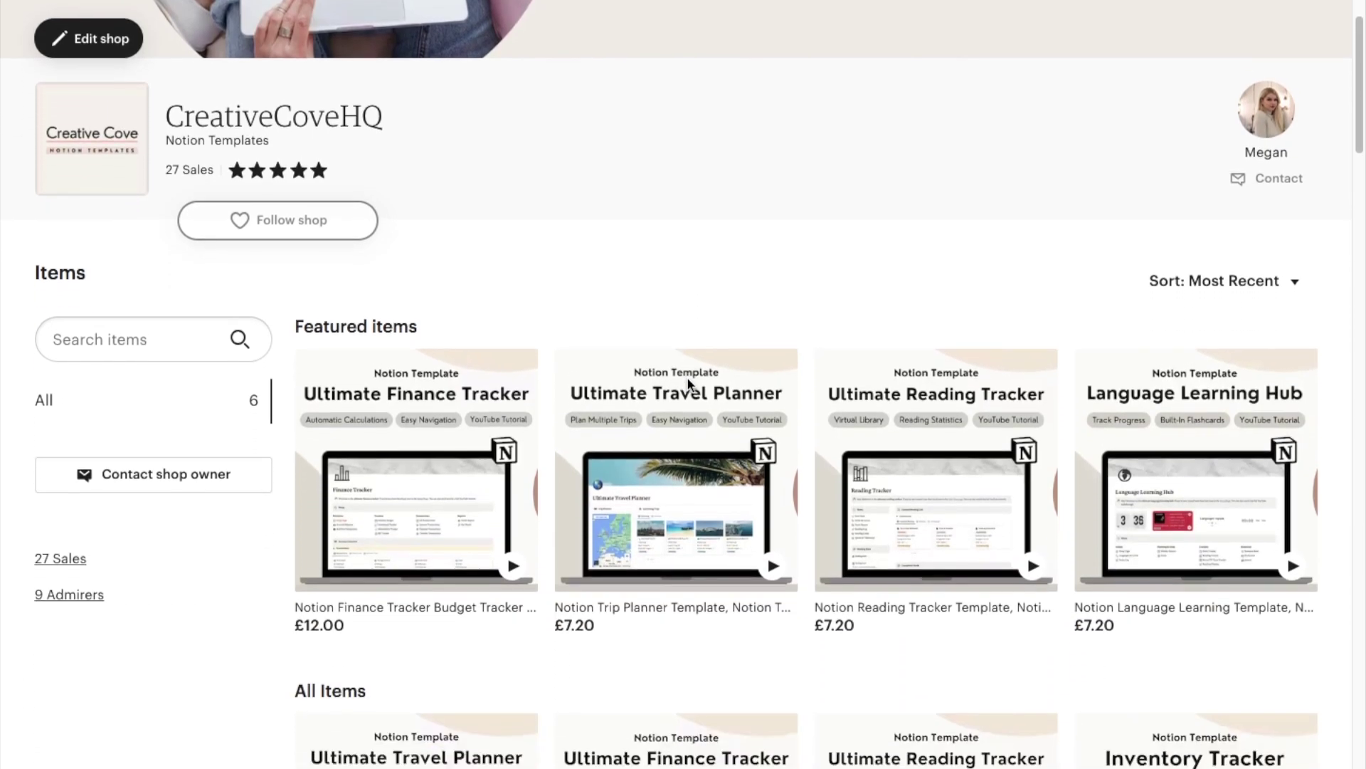
pyautogui.scroll(-2, 688, 384)
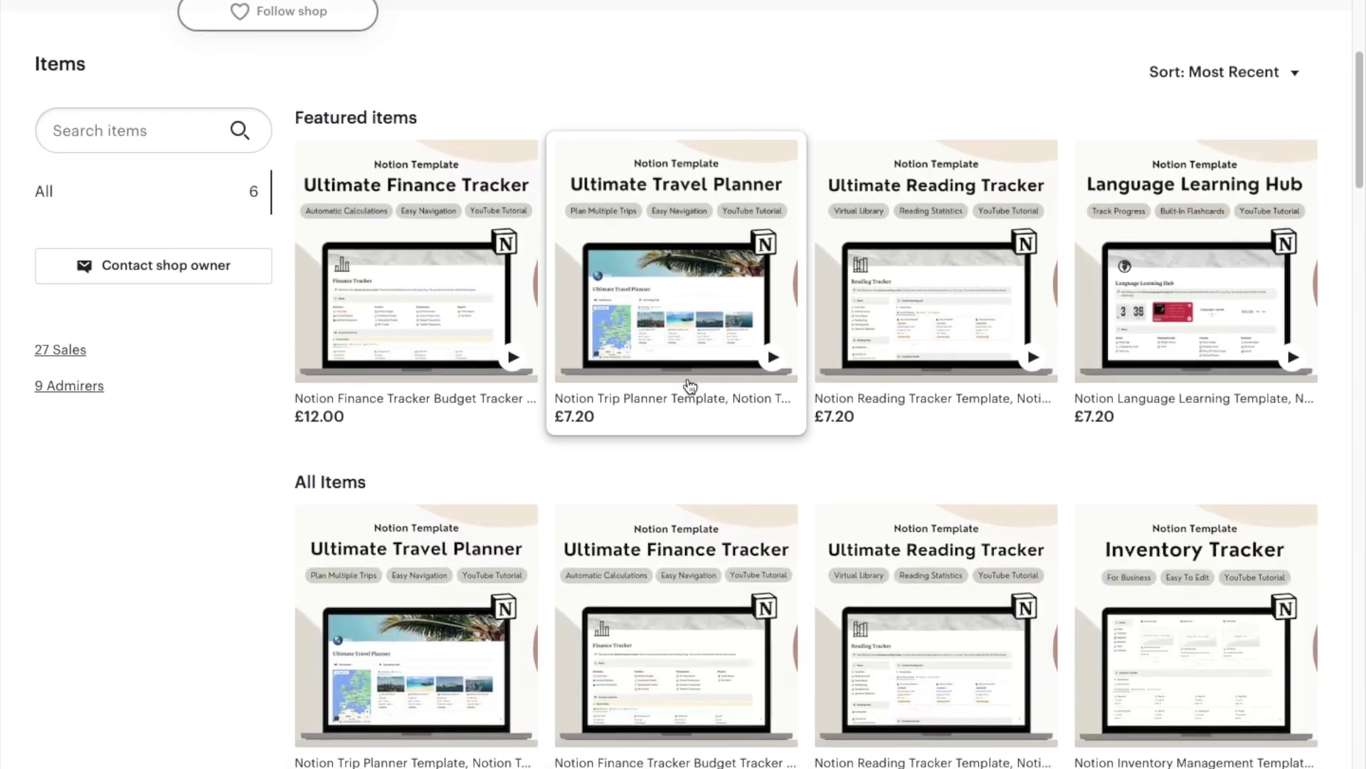
pyautogui.scroll(-1, 217, 543)
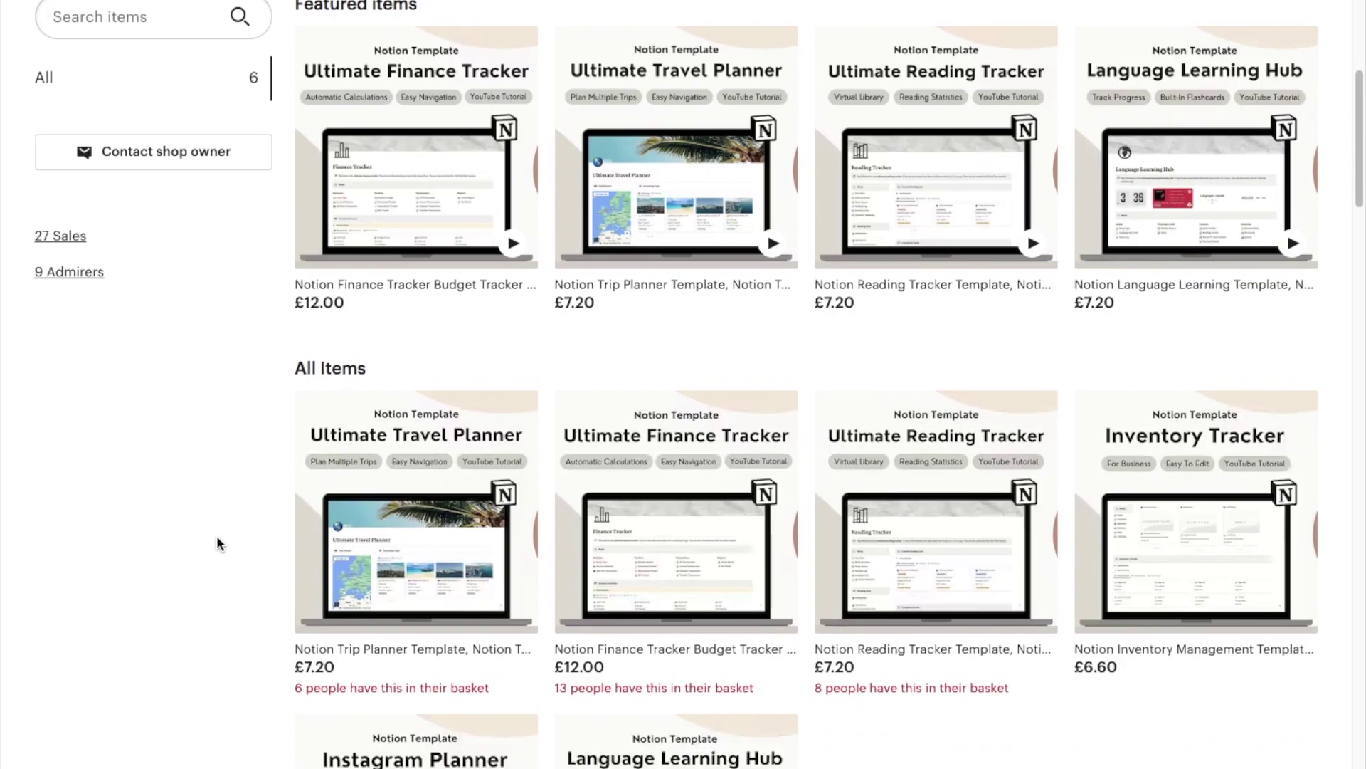
pyautogui.scroll(-2, 216, 537)
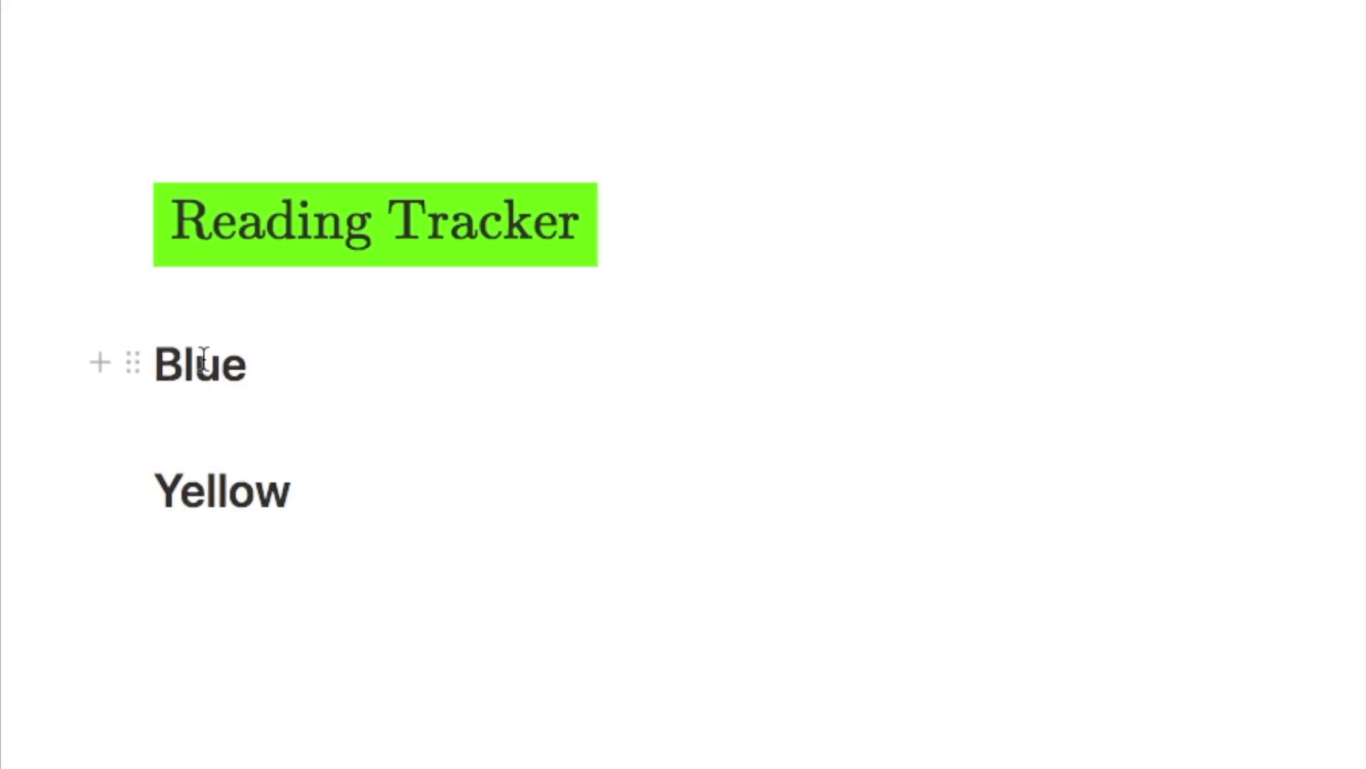
pyautogui.moveTo(154, 365); pyautogui.dragTo(242, 368)
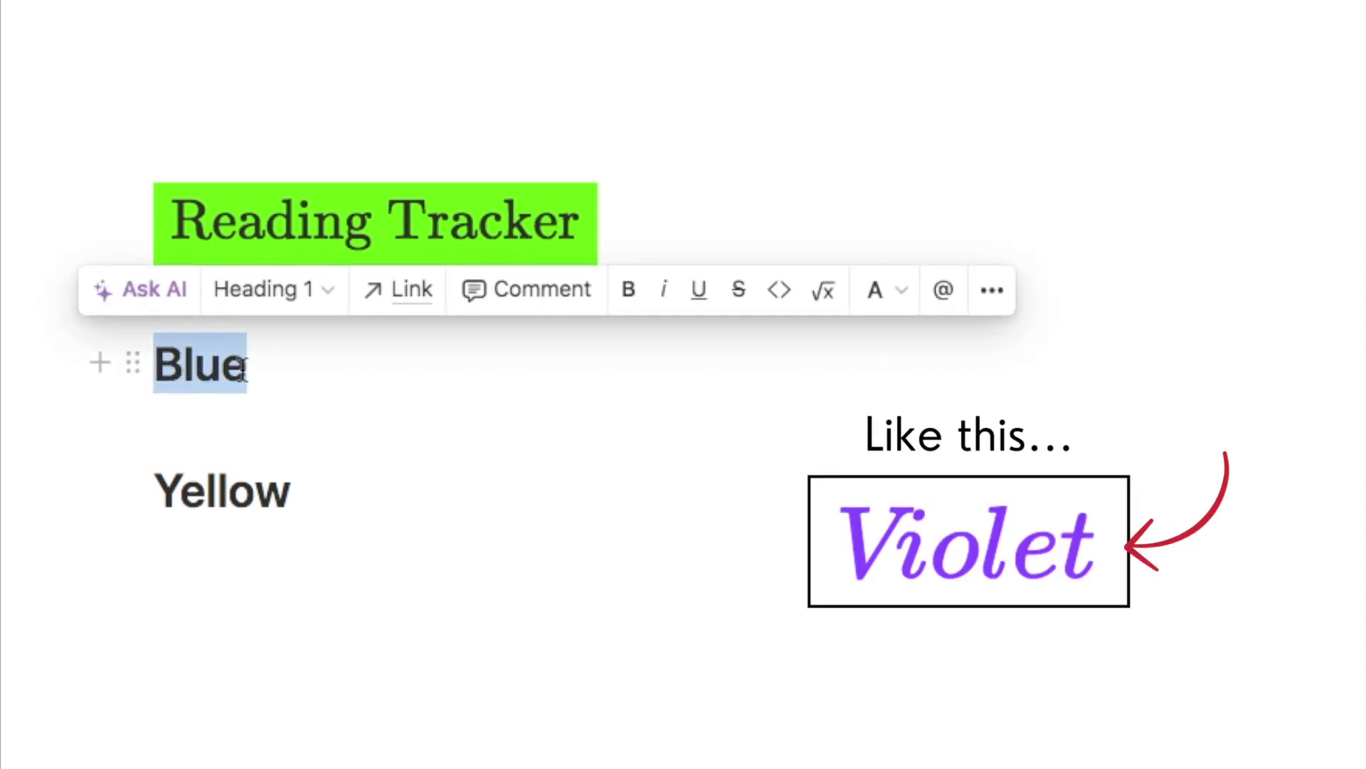
pyautogui.click(249, 372)
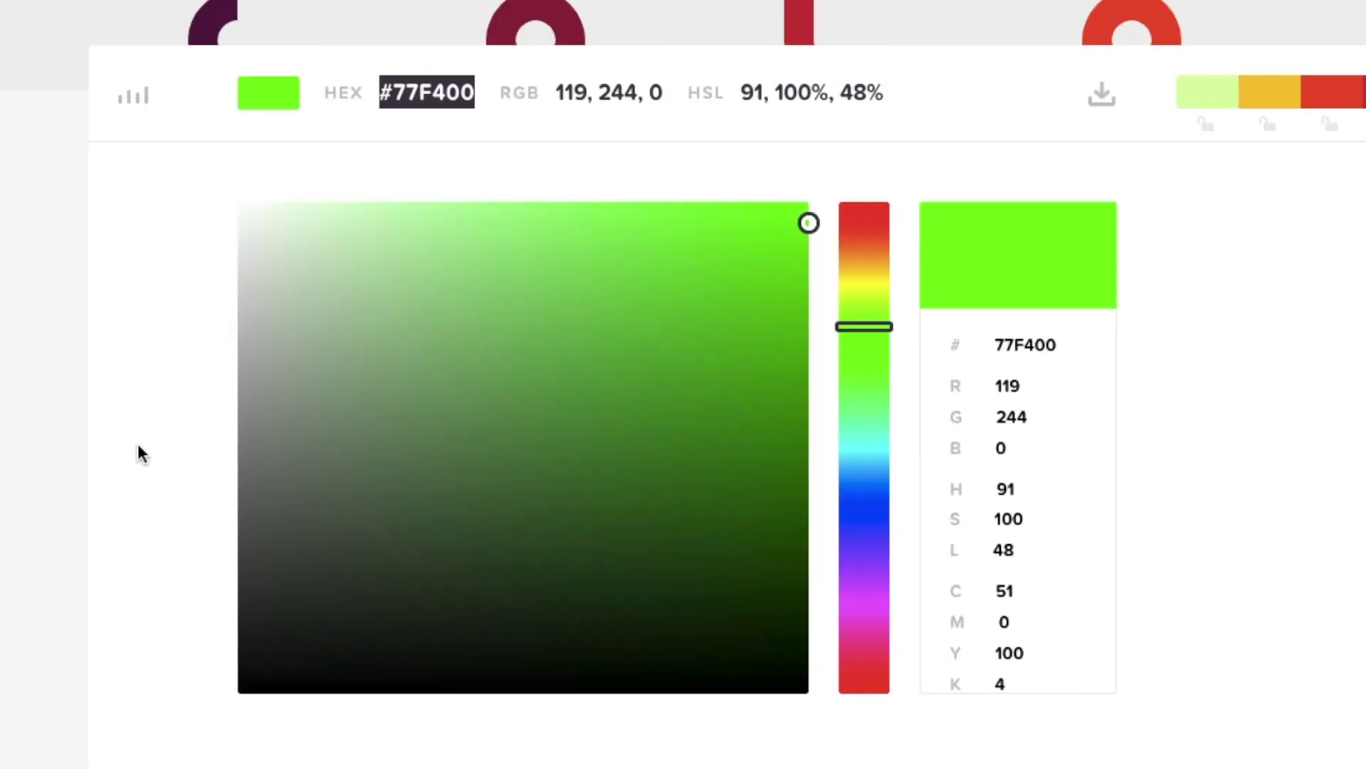
# Step: Move the picker to teal #30B8C1 and select its hex code for copying
pyautogui.moveTo(862, 497); pyautogui.dragTo(874, 463)
pyautogui.click(783, 283)
pyautogui.moveTo(783, 281); pyautogui.dragTo(830, 354)
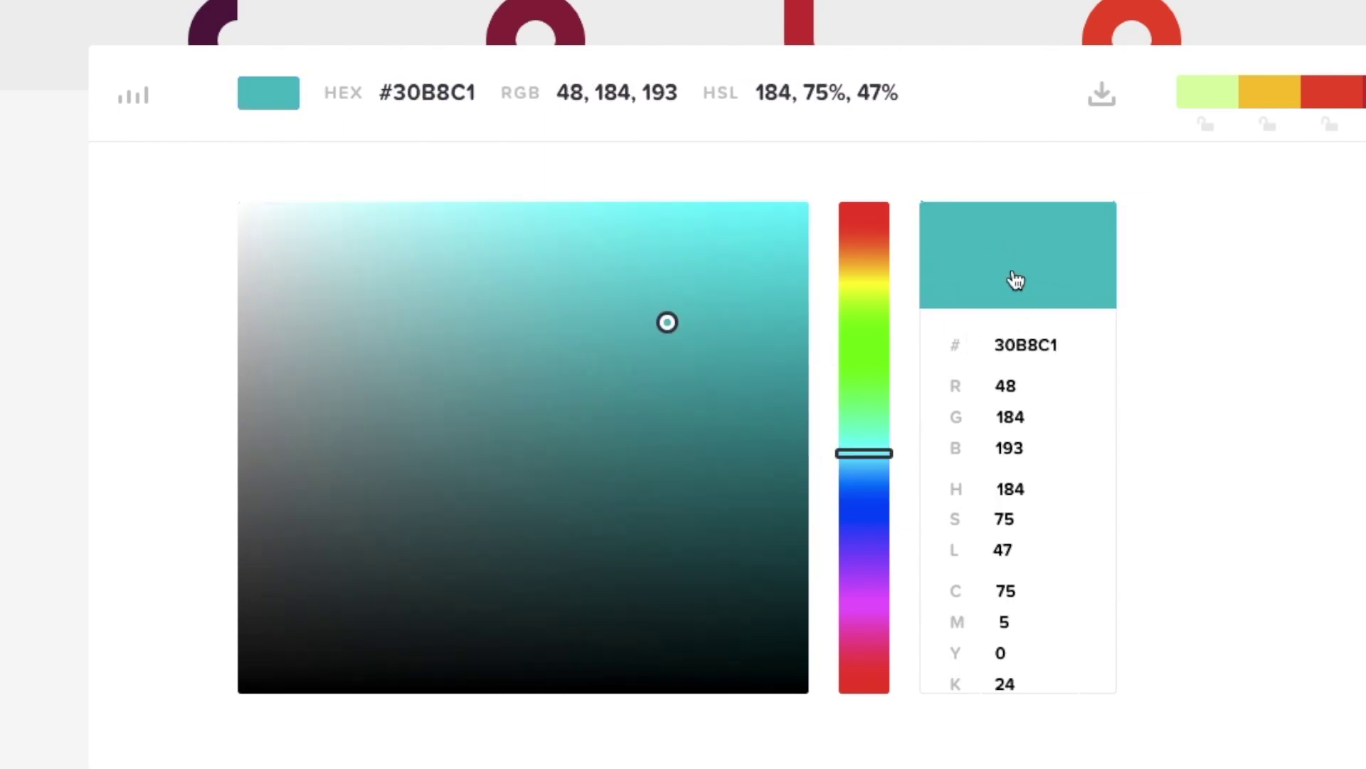
pyautogui.moveTo(476, 92); pyautogui.dragTo(396, 96)
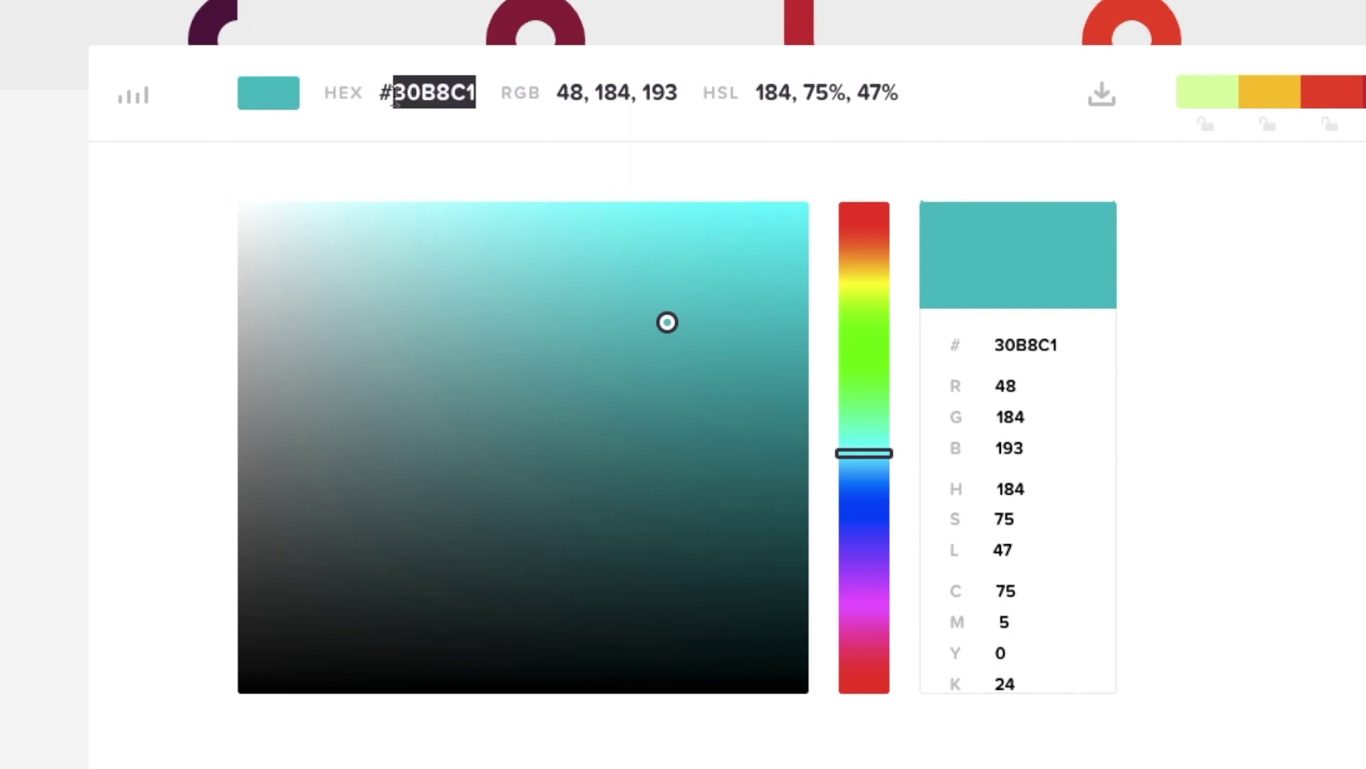